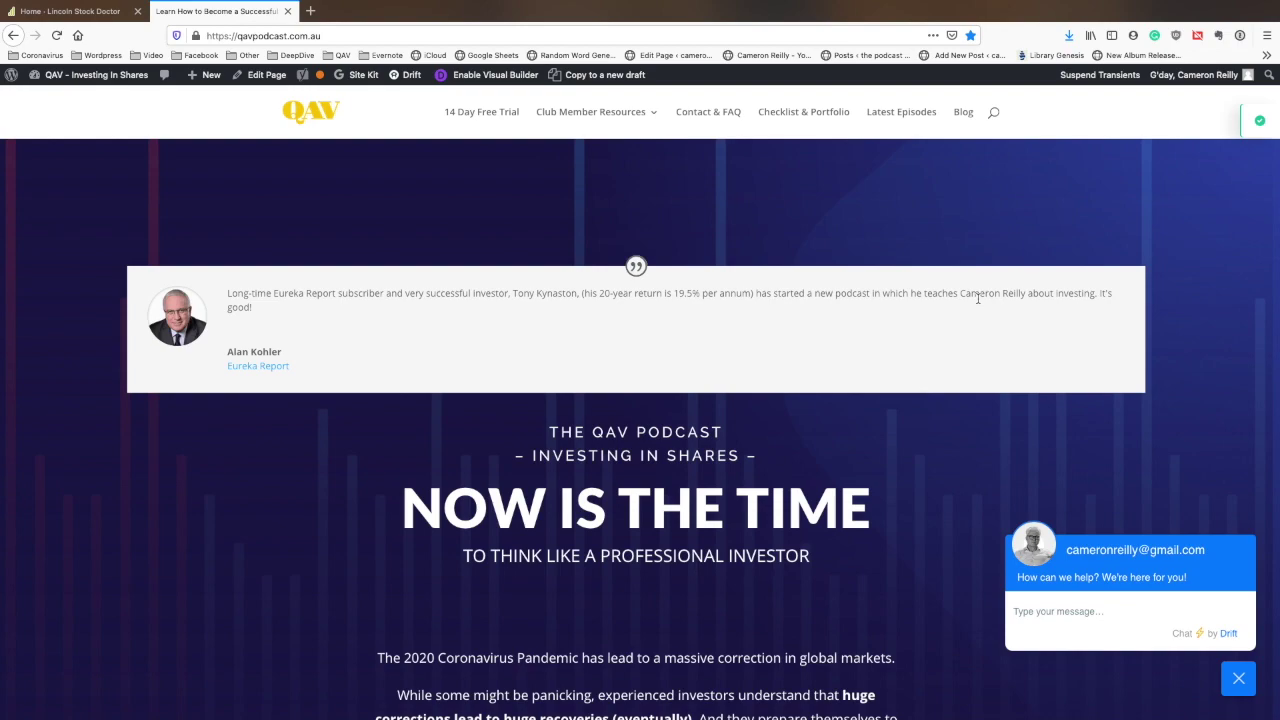
In Stock Doctor's Stock Filter, load the saved QAV Reporting Season filter and run it.
{"action": "left_click", "coordinate": [70, 11]}
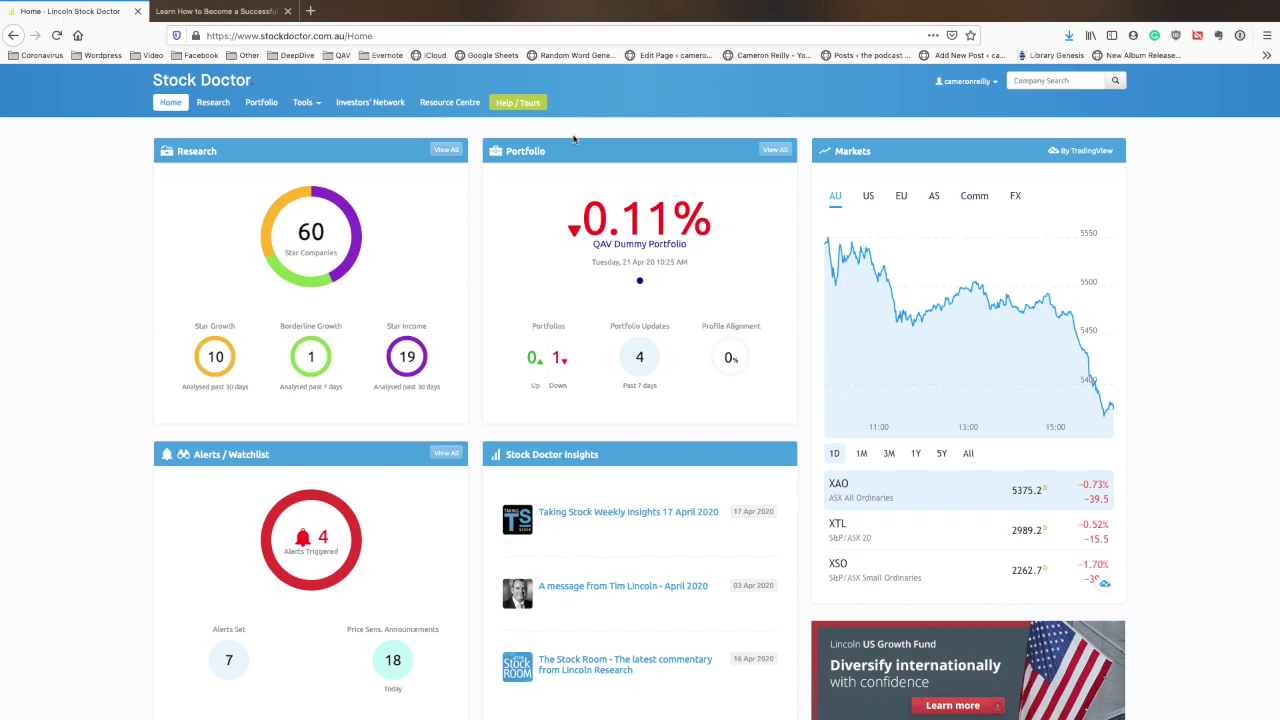
{"action": "left_click", "coordinate": [301, 103]}
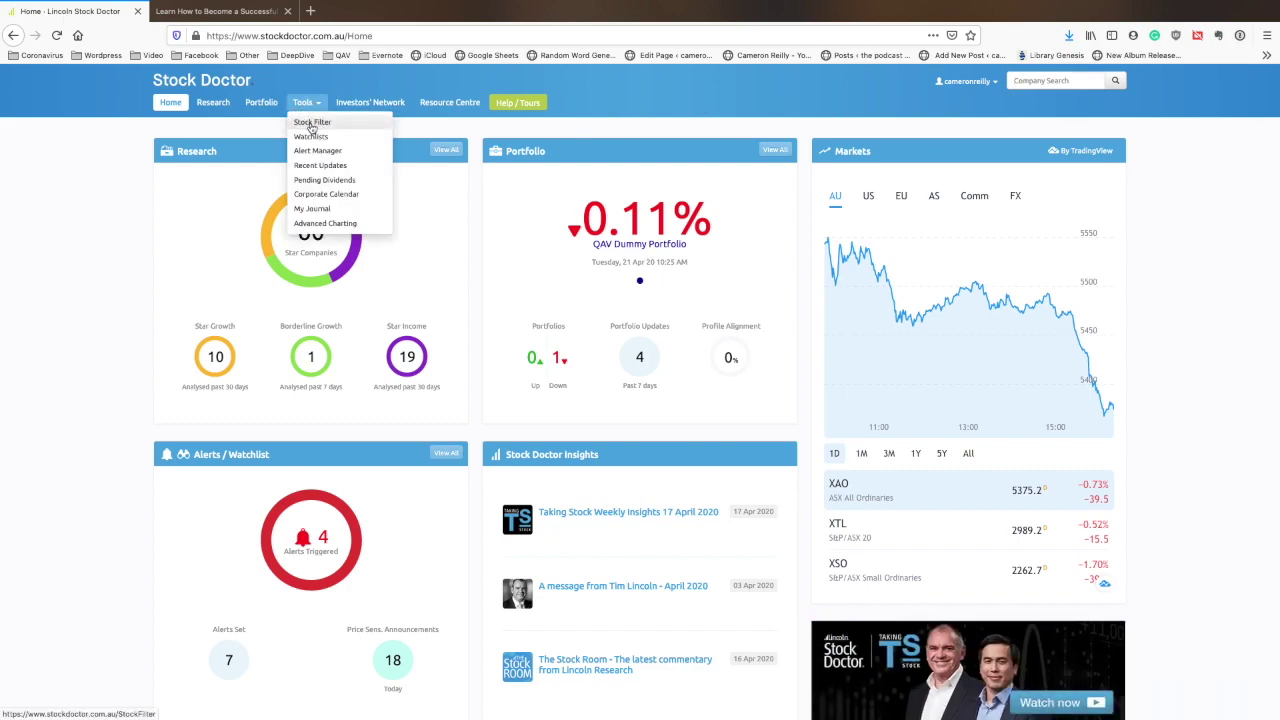
{"action": "left_click", "coordinate": [311, 123]}
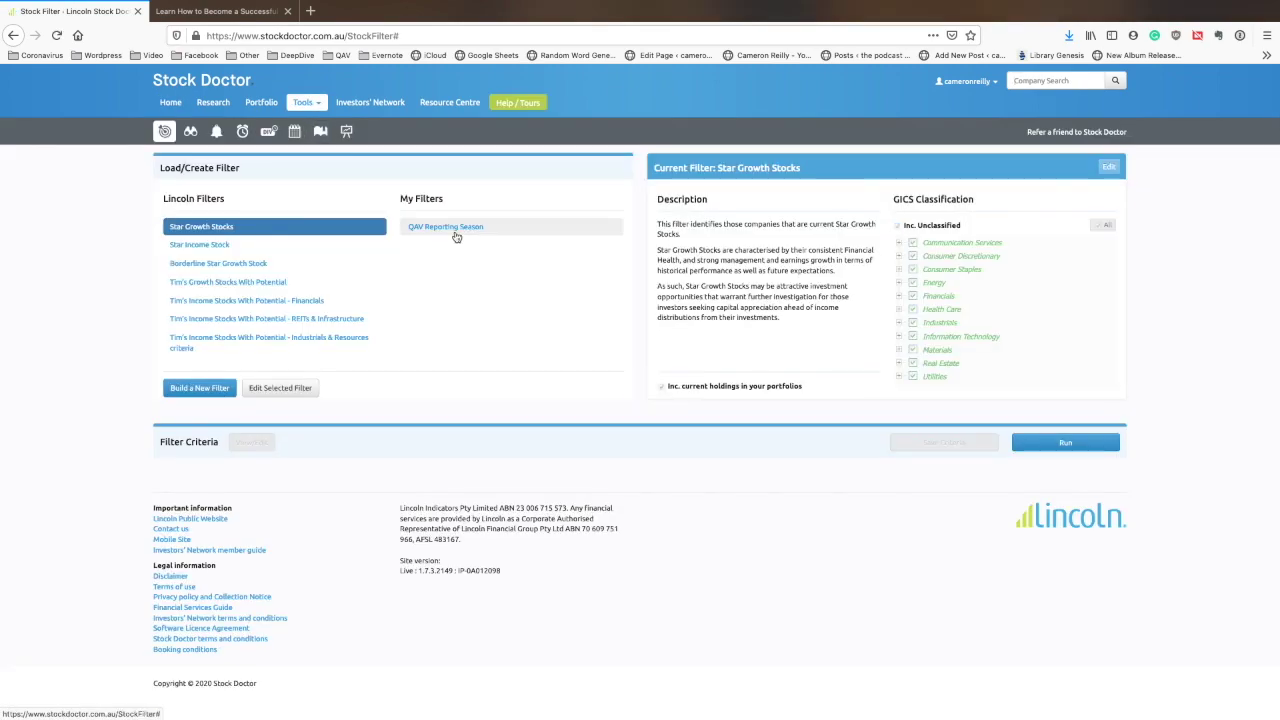
{"action": "left_click", "coordinate": [455, 230]}
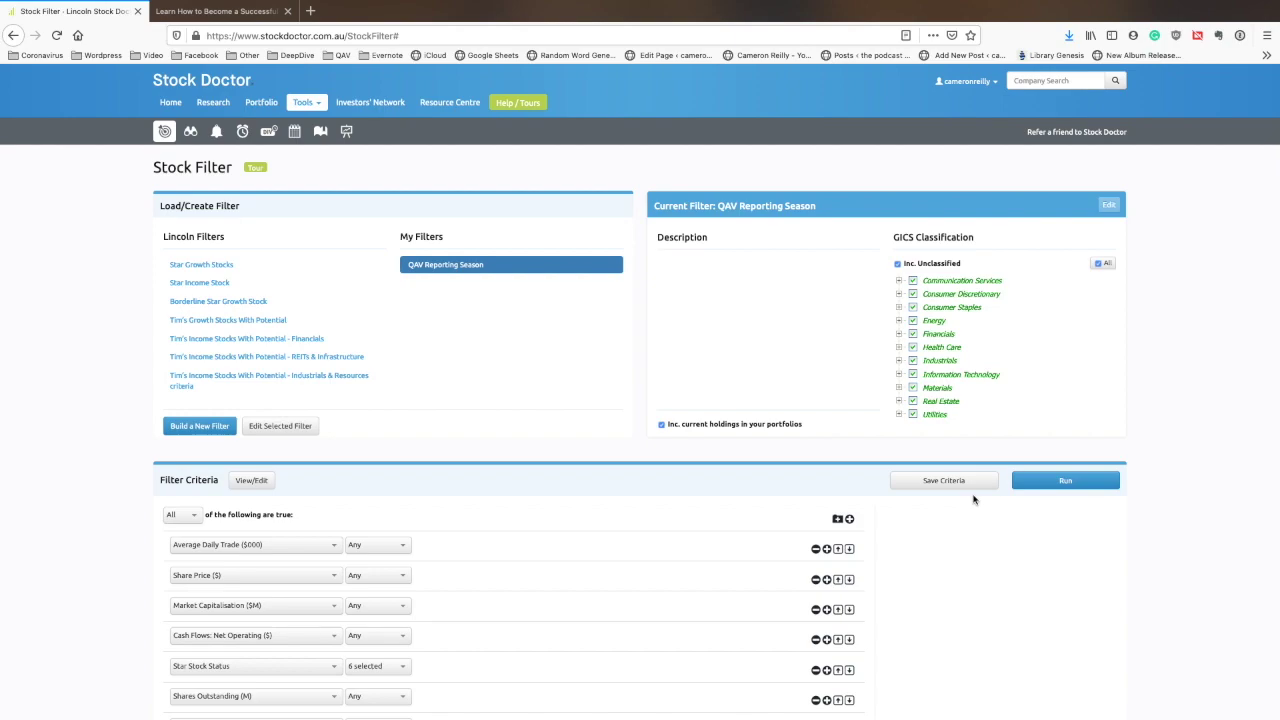
{"action": "scroll", "coordinate": [974, 499], "scroll_direction": "down", "scroll_amount": 3}
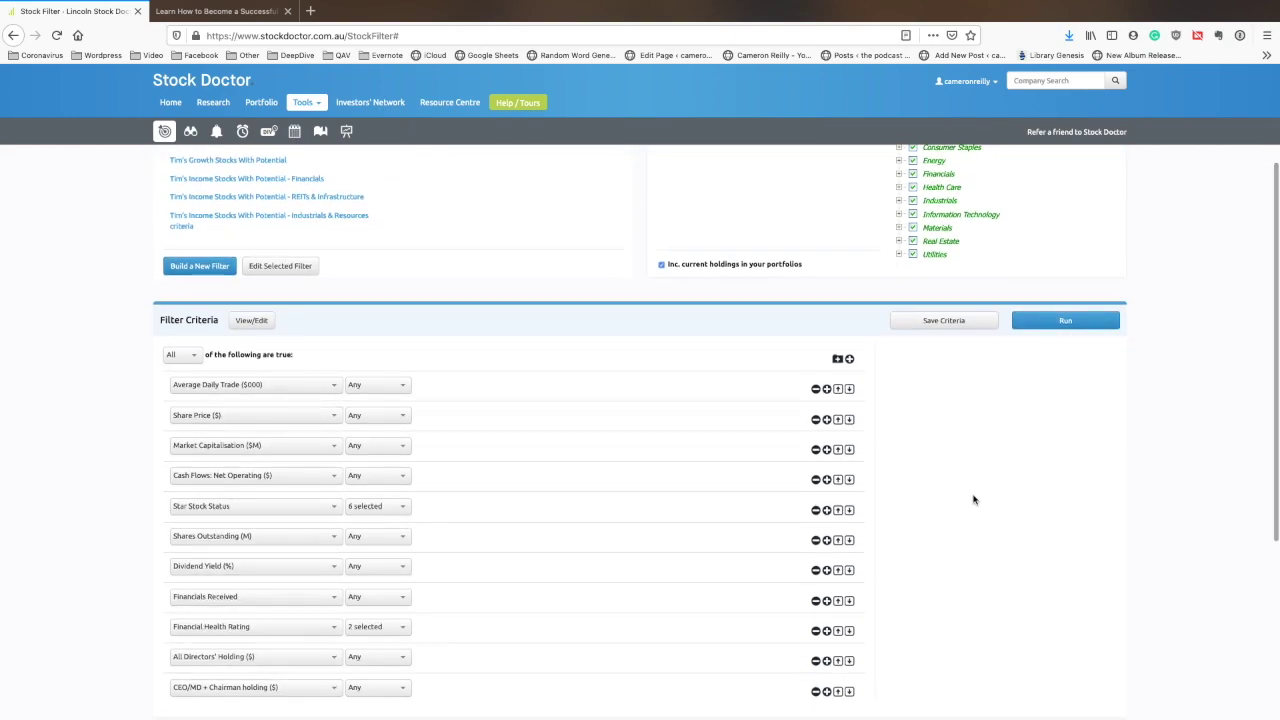
{"action": "scroll", "coordinate": [974, 499], "scroll_direction": "down", "scroll_amount": 2}
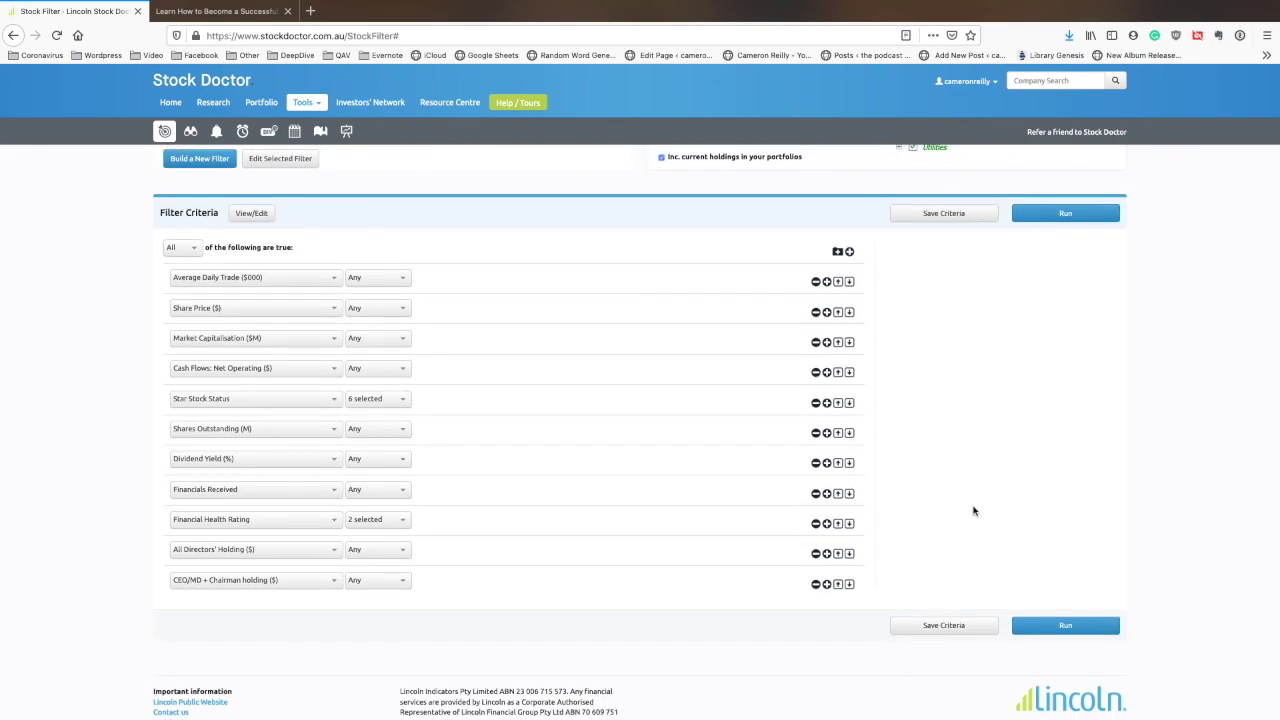
{"action": "scroll", "coordinate": [1034, 460], "scroll_direction": "up", "scroll_amount": 2}
{"action": "left_click", "coordinate": [1071, 311]}
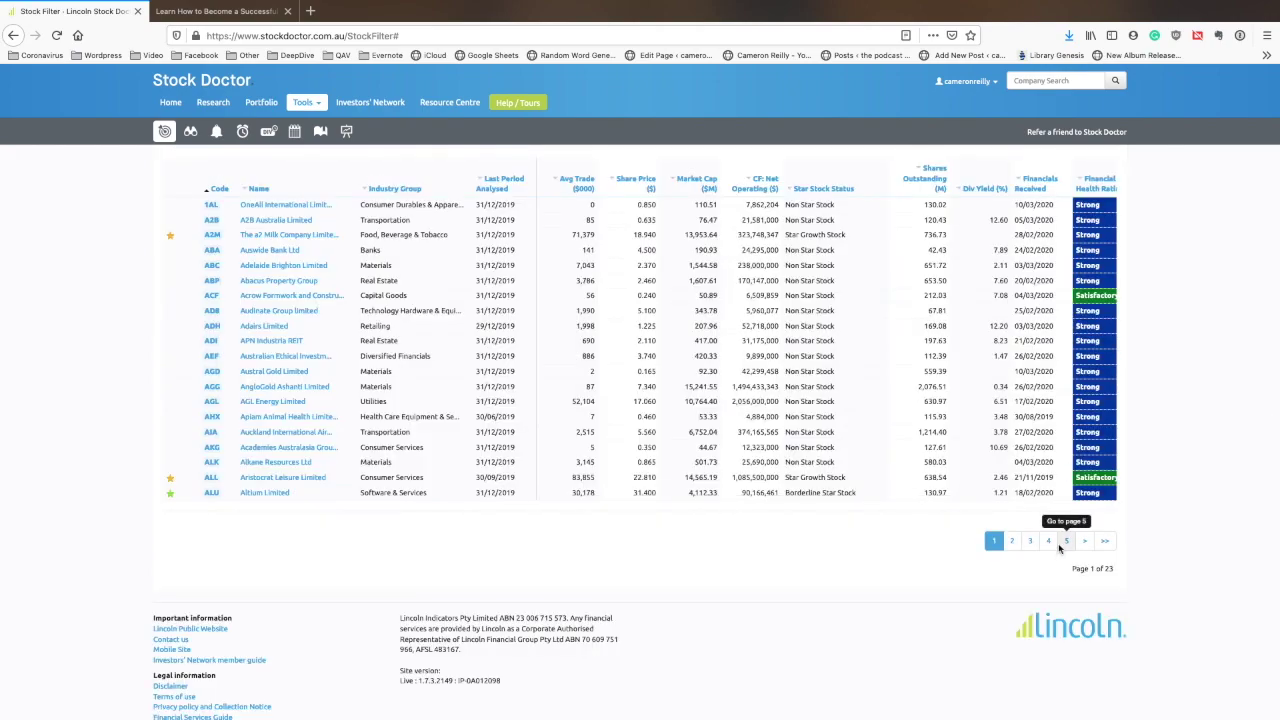
Save the 459 filter results to CSV and bring Excel to the front.
{"action": "scroll", "coordinate": [1050, 535], "scroll_direction": "up", "scroll_amount": 3}
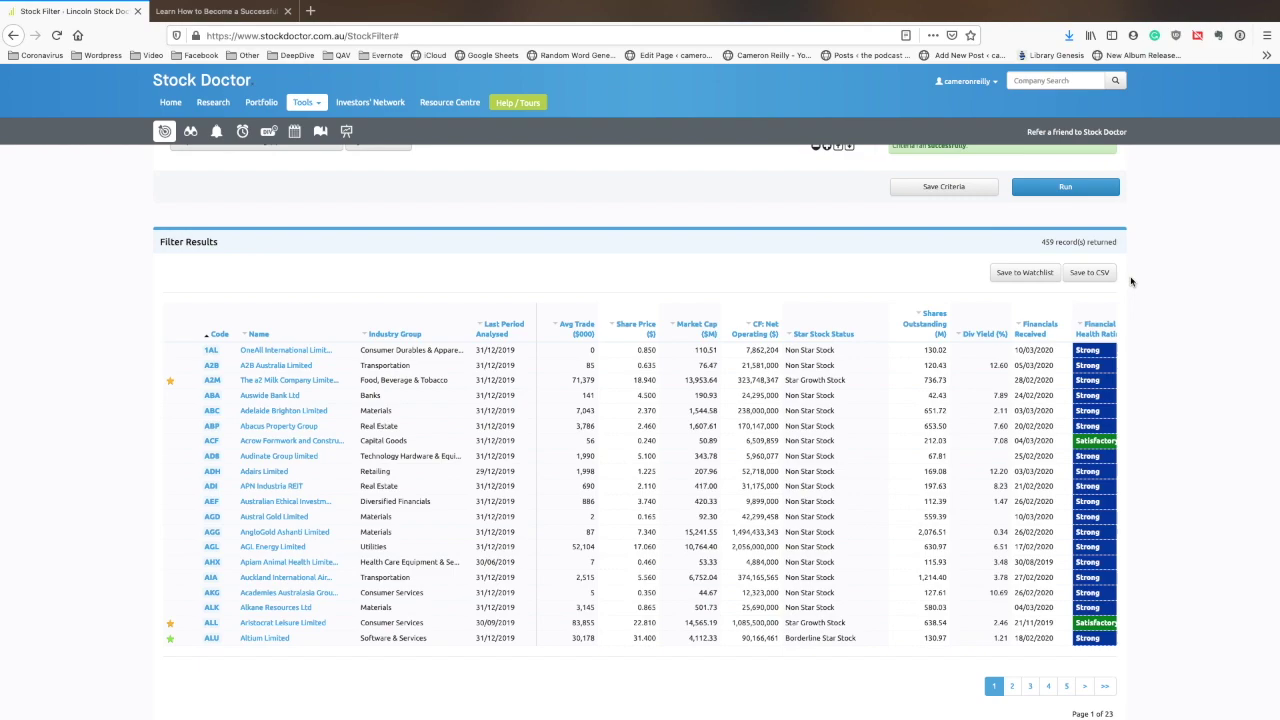
{"action": "left_click", "coordinate": [1102, 276]}
{"action": "left_click", "coordinate": [997, 672]}
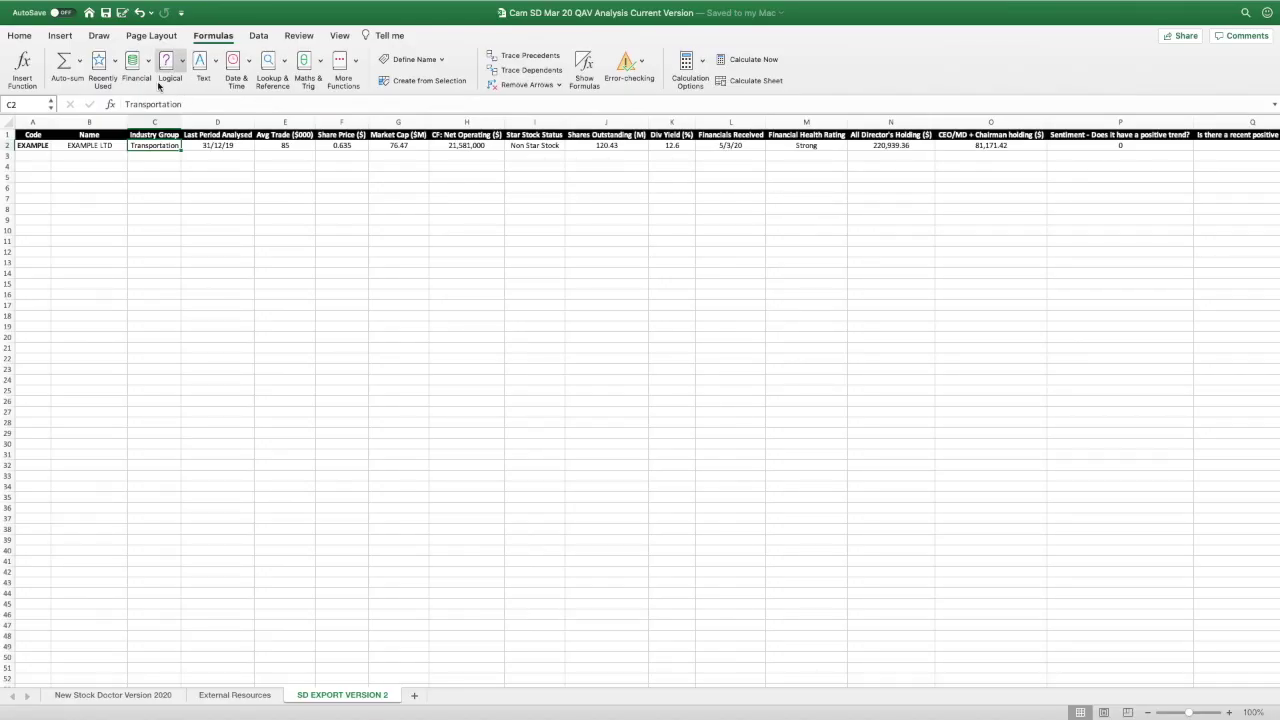
Open QAV Reporting Season(1).csv from the Downloads folder.
{"action": "left_click", "coordinate": [78, 7]}
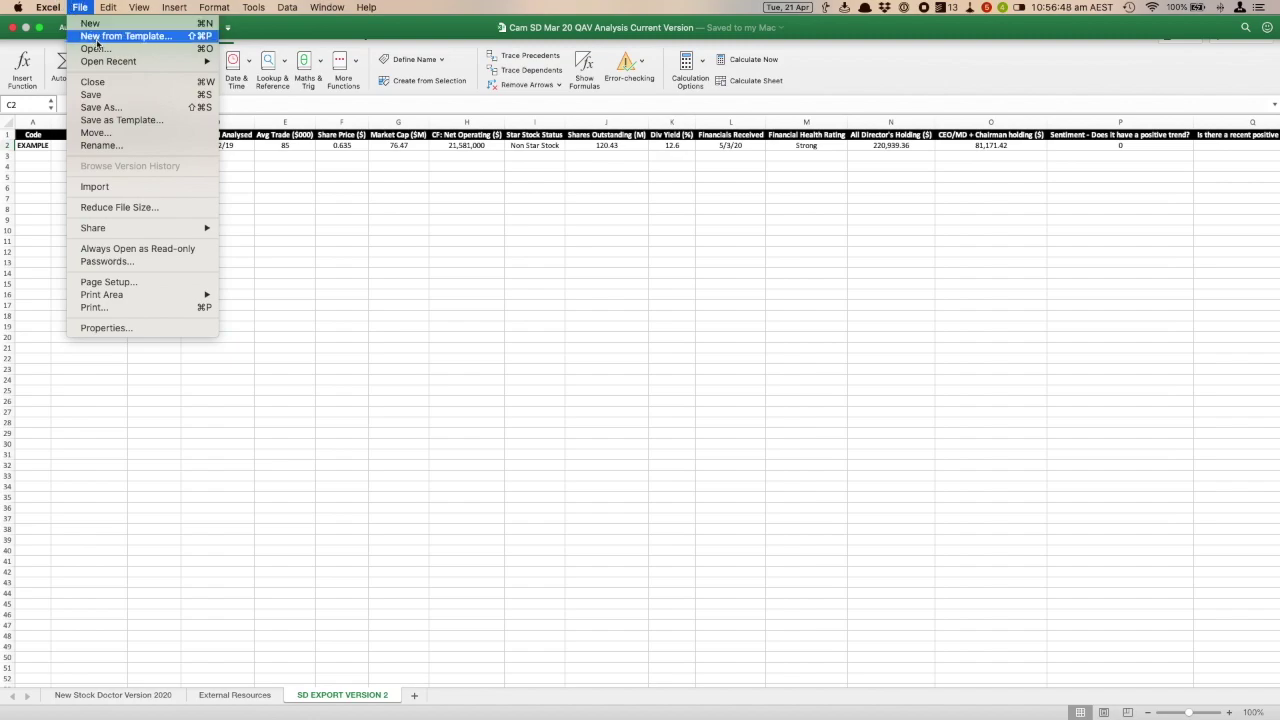
{"action": "mouse_move", "coordinate": [109, 64]}
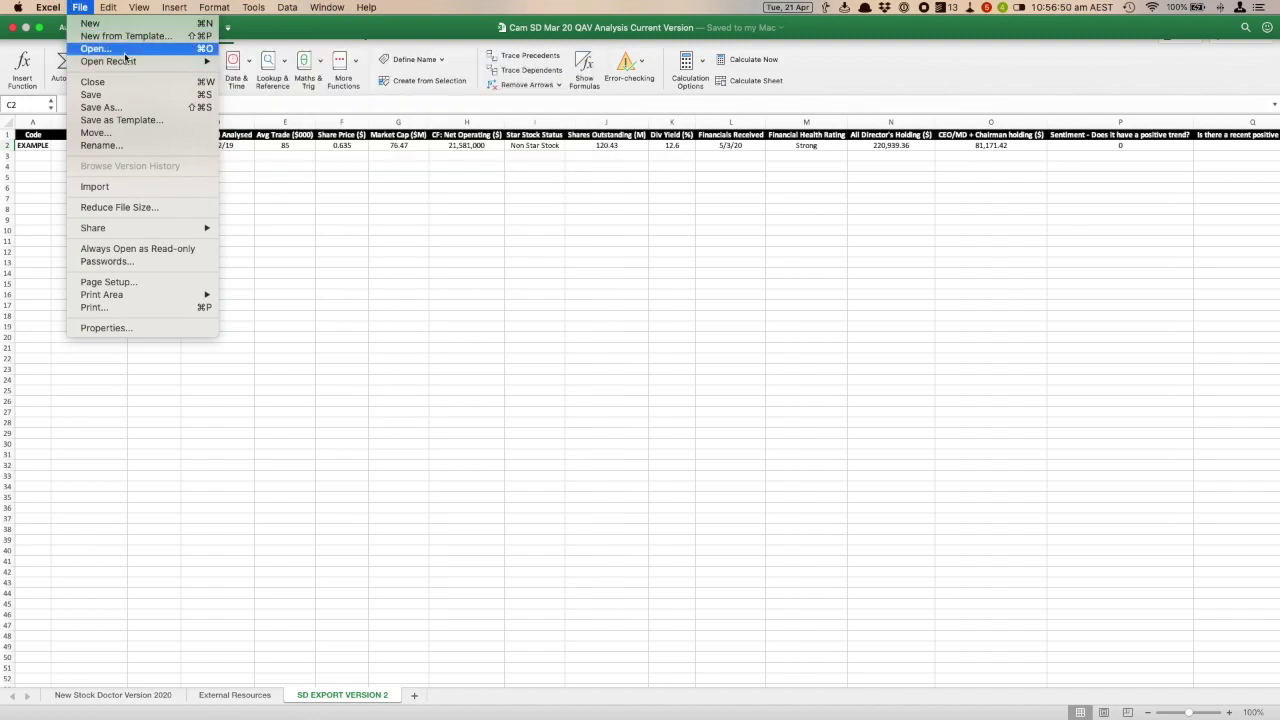
{"action": "left_click", "coordinate": [493, 253]}
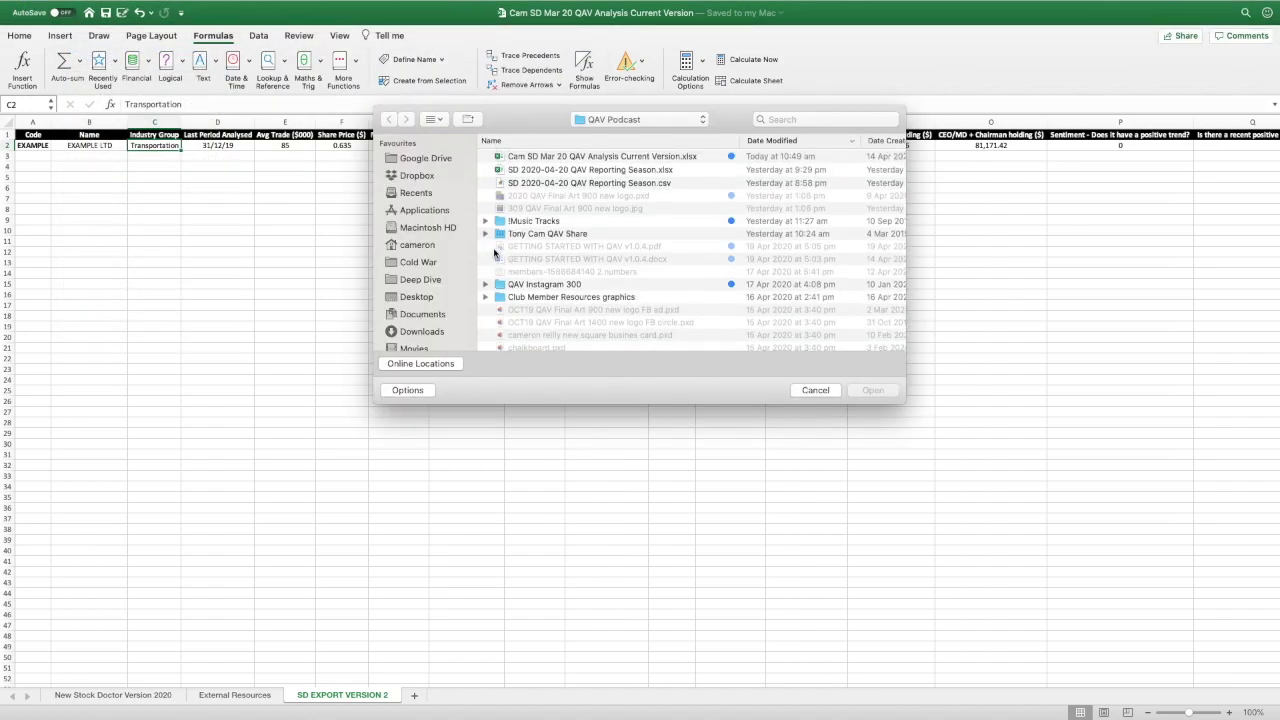
{"action": "left_click", "coordinate": [427, 330]}
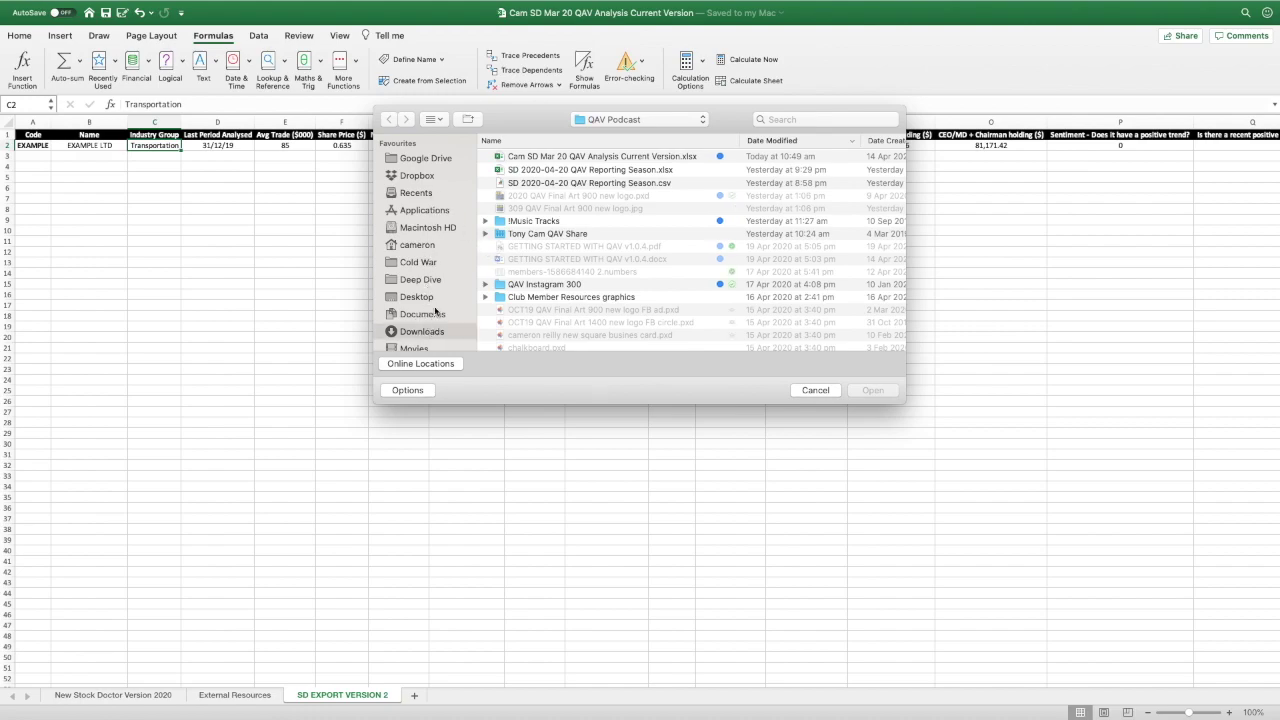
{"action": "left_click", "coordinate": [633, 160]}
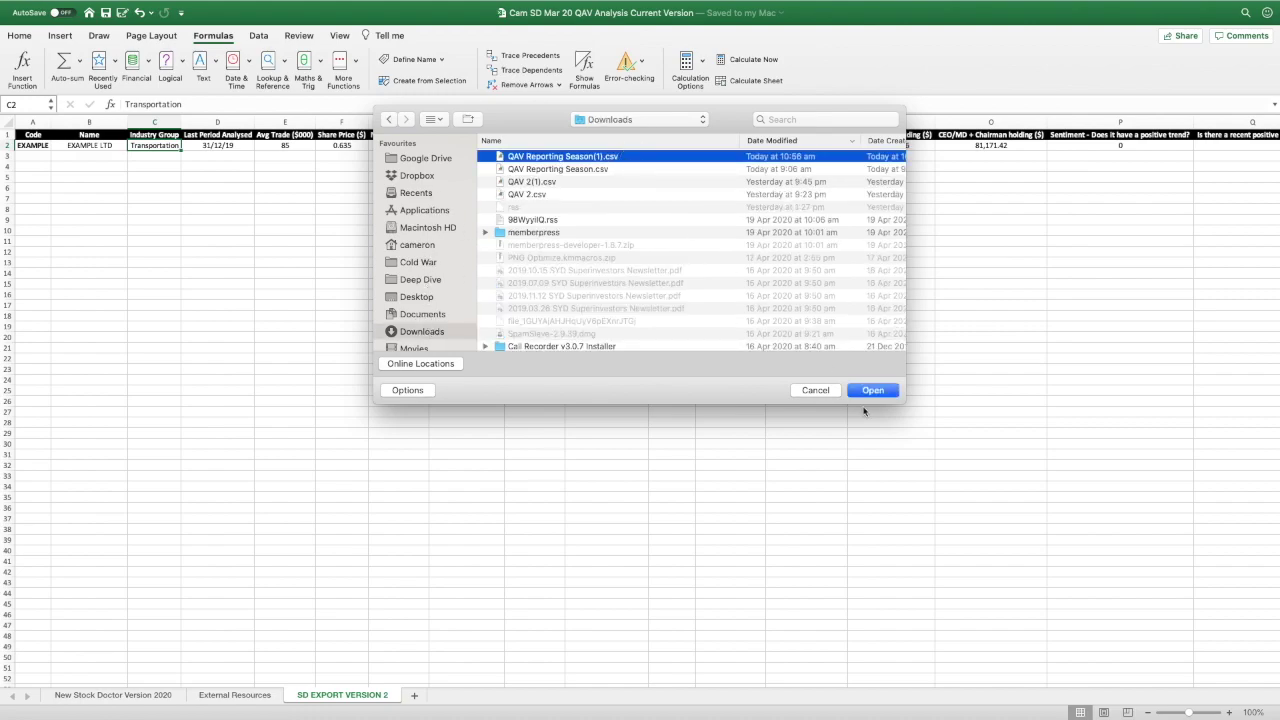
{"action": "left_click", "coordinate": [871, 390]}
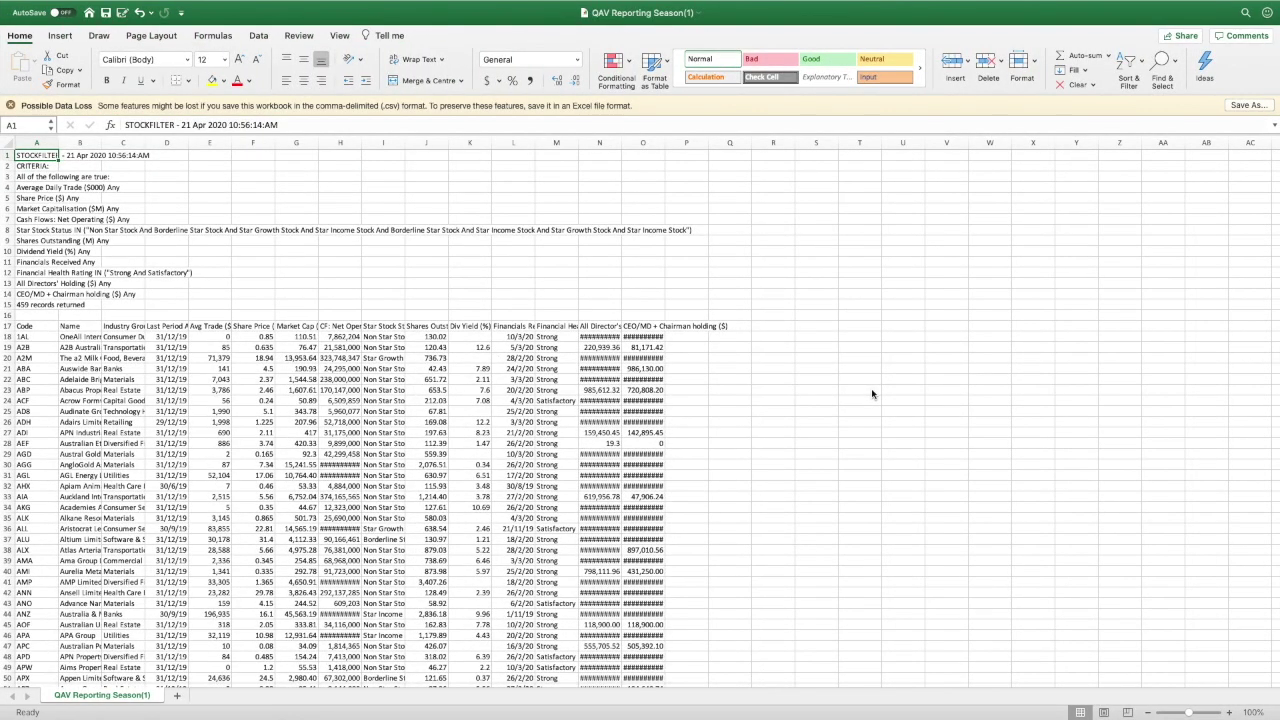
Copy the CSV's stock table from the Code header, then switch to the Cam SD Mar 20 QAV Analysis workbook.
{"action": "scroll", "coordinate": [871, 393], "scroll_direction": "down", "scroll_amount": 20}
{"action": "scroll", "coordinate": [871, 393], "scroll_direction": "down", "scroll_amount": 20}
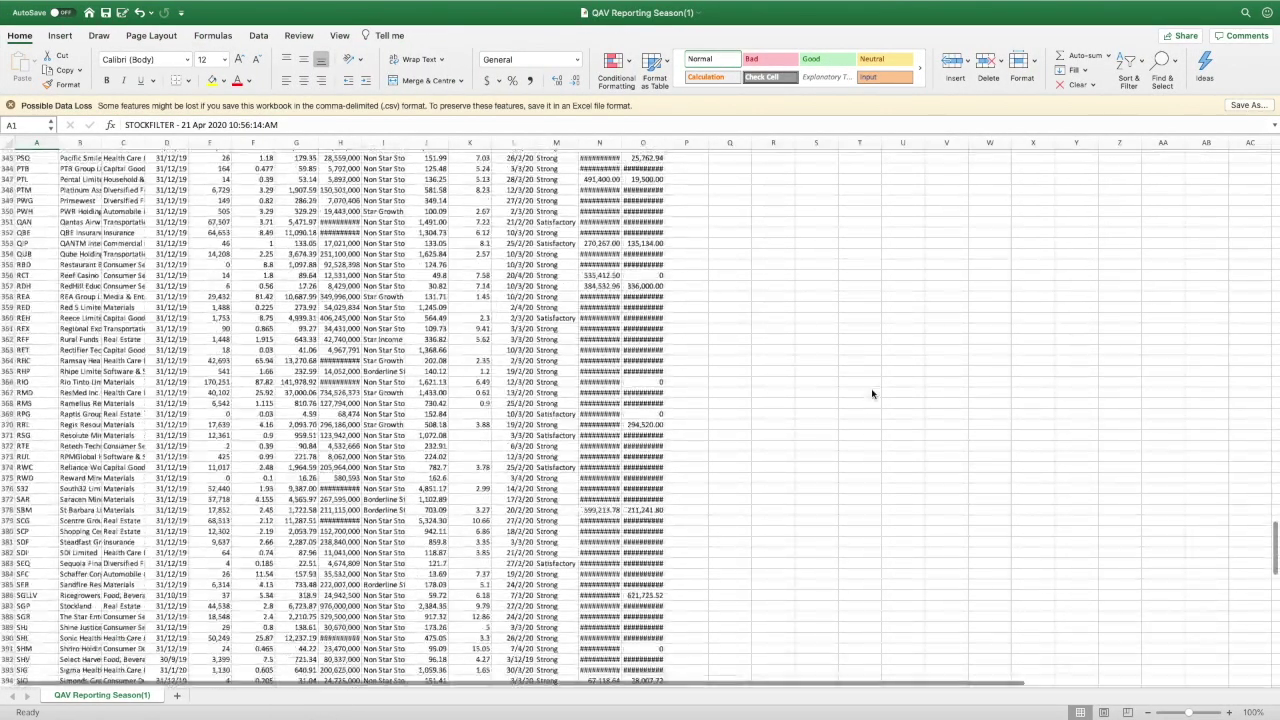
{"action": "scroll", "coordinate": [871, 393], "scroll_direction": "up", "scroll_amount": 20}
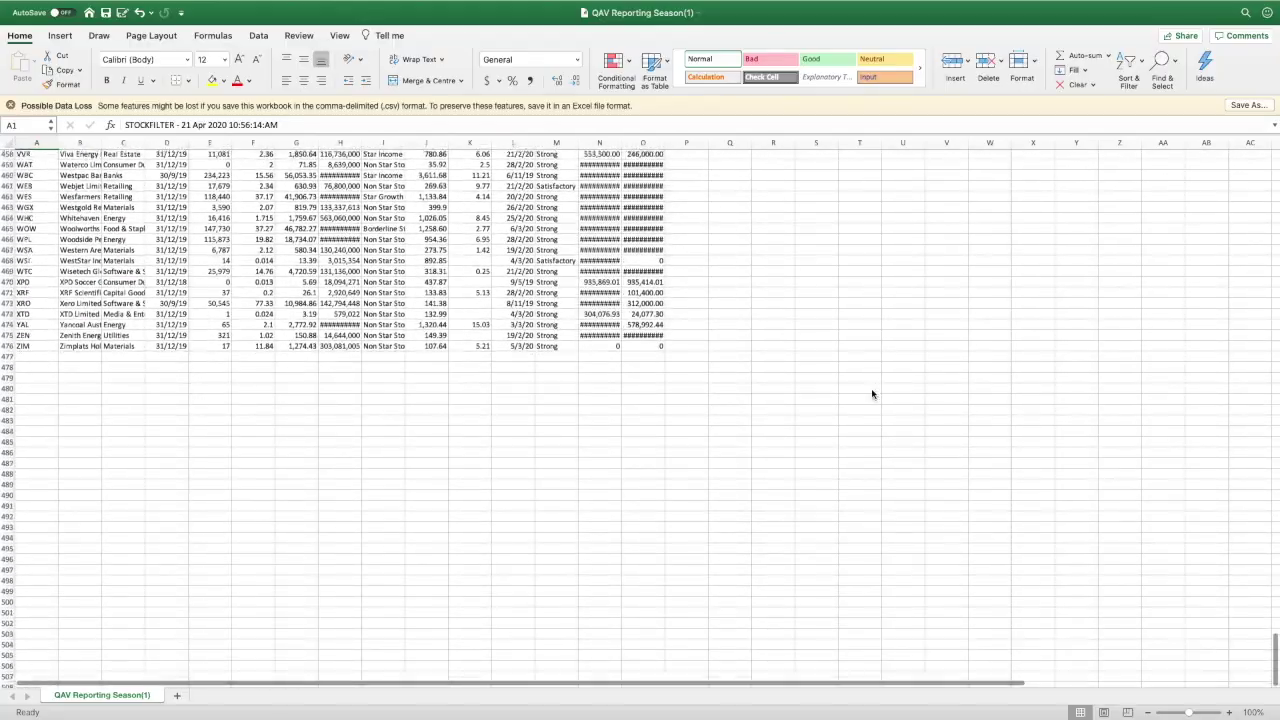
{"action": "scroll", "coordinate": [871, 393], "scroll_direction": "up", "scroll_amount": 20}
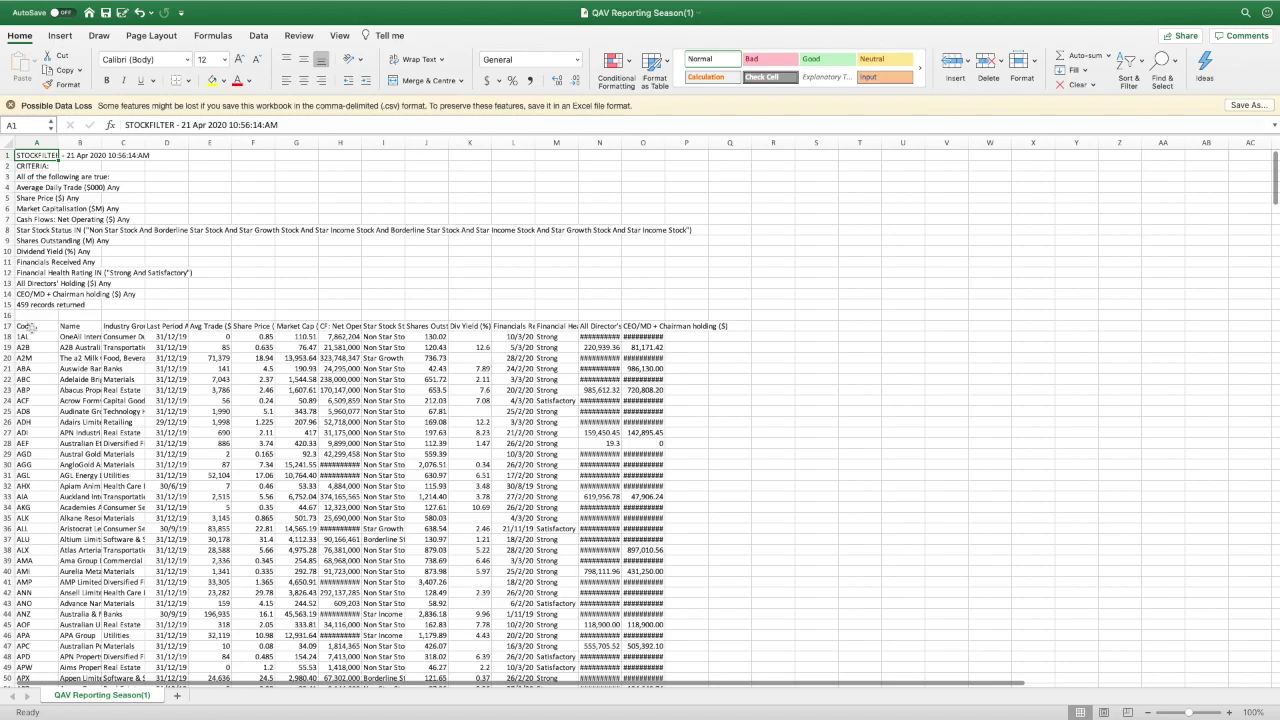
{"action": "left_click_drag", "start_coordinate": [32, 327], "coordinate": [641, 664]}
{"action": "scroll", "coordinate": [641, 664], "scroll_direction": "up", "scroll_amount": 20}
{"action": "key", "text": "super+c"}
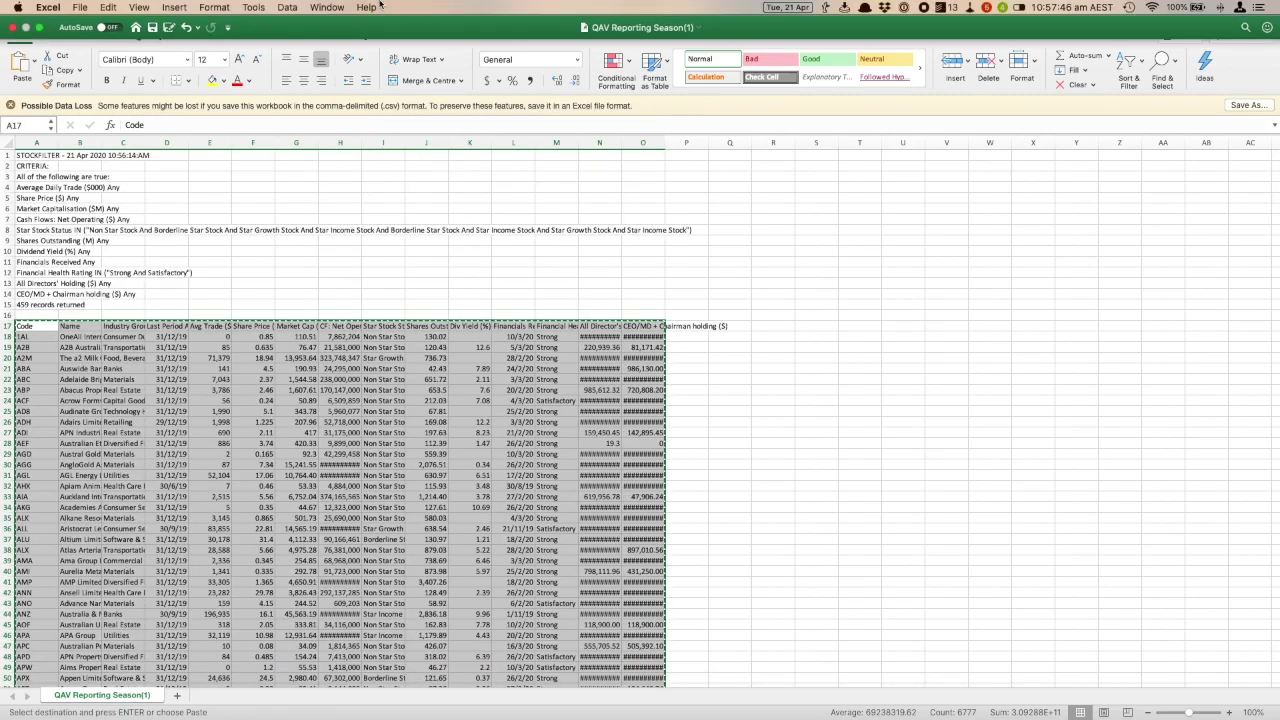
{"action": "left_click", "coordinate": [327, 7]}
{"action": "left_click", "coordinate": [352, 240]}
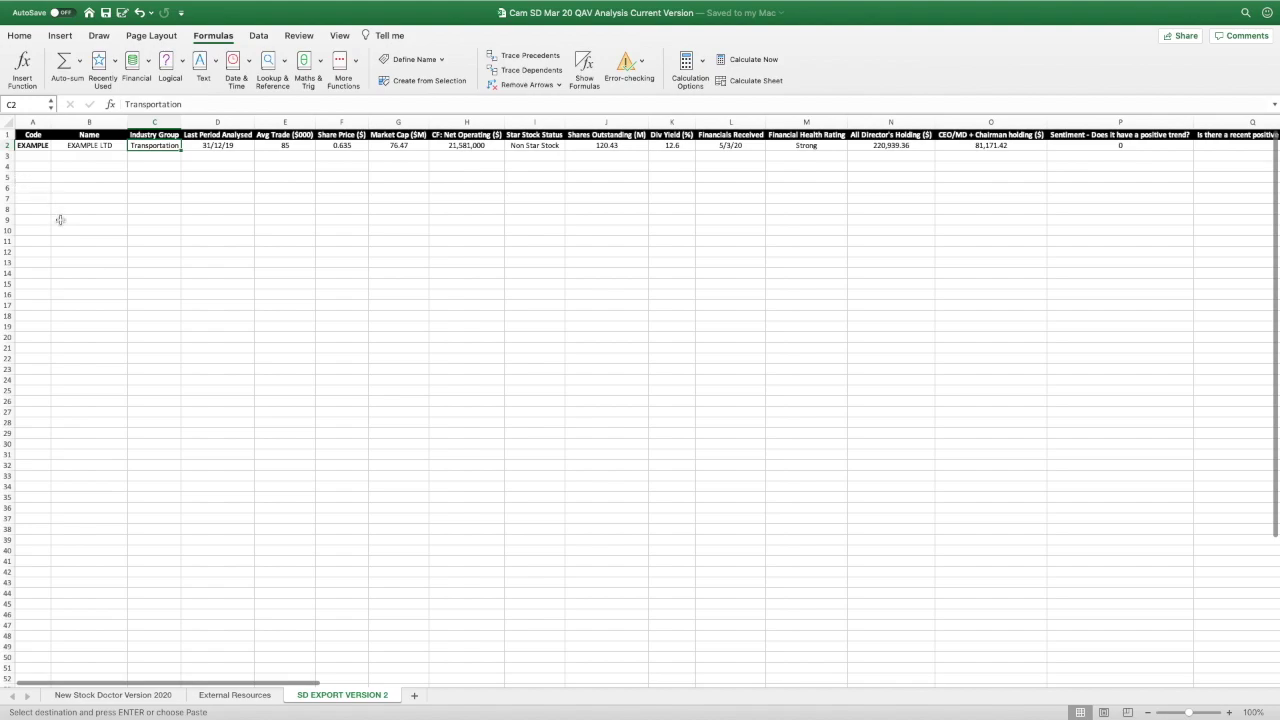
Paste the stock table at A4 and clear the duplicate header labels in row 4.
{"action": "left_click", "coordinate": [41, 168]}
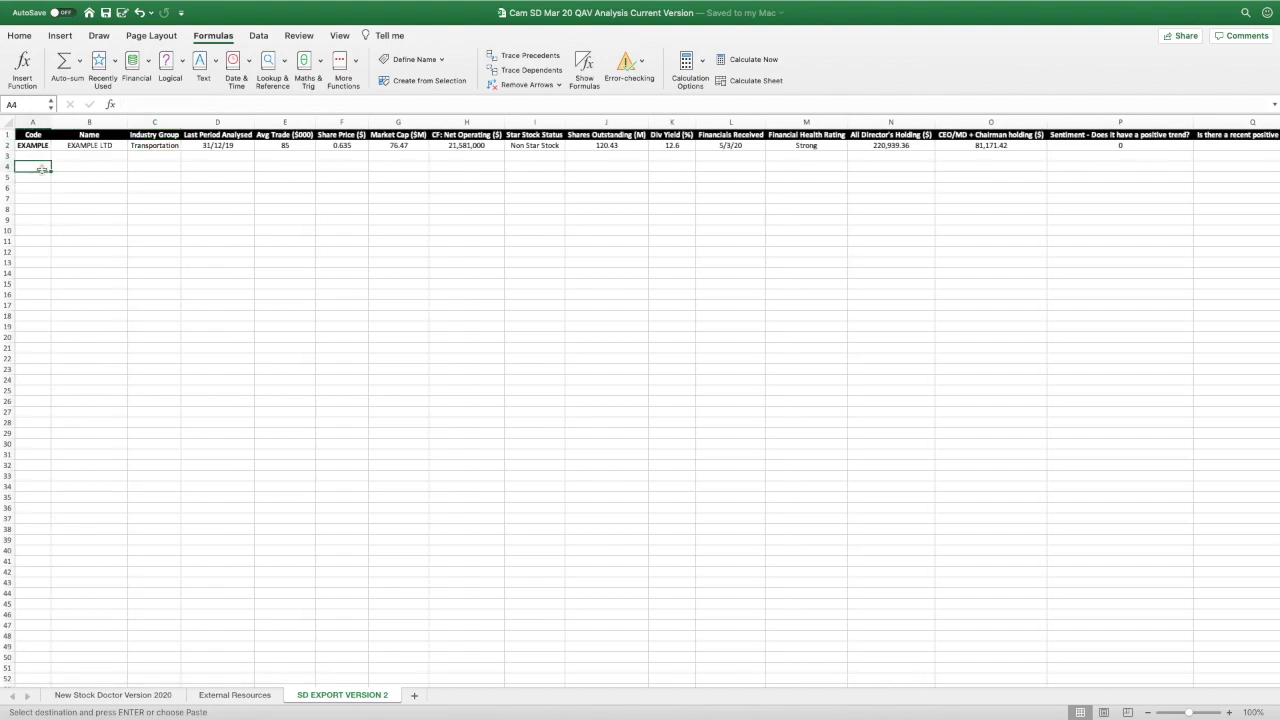
{"action": "key", "text": "super+v"}
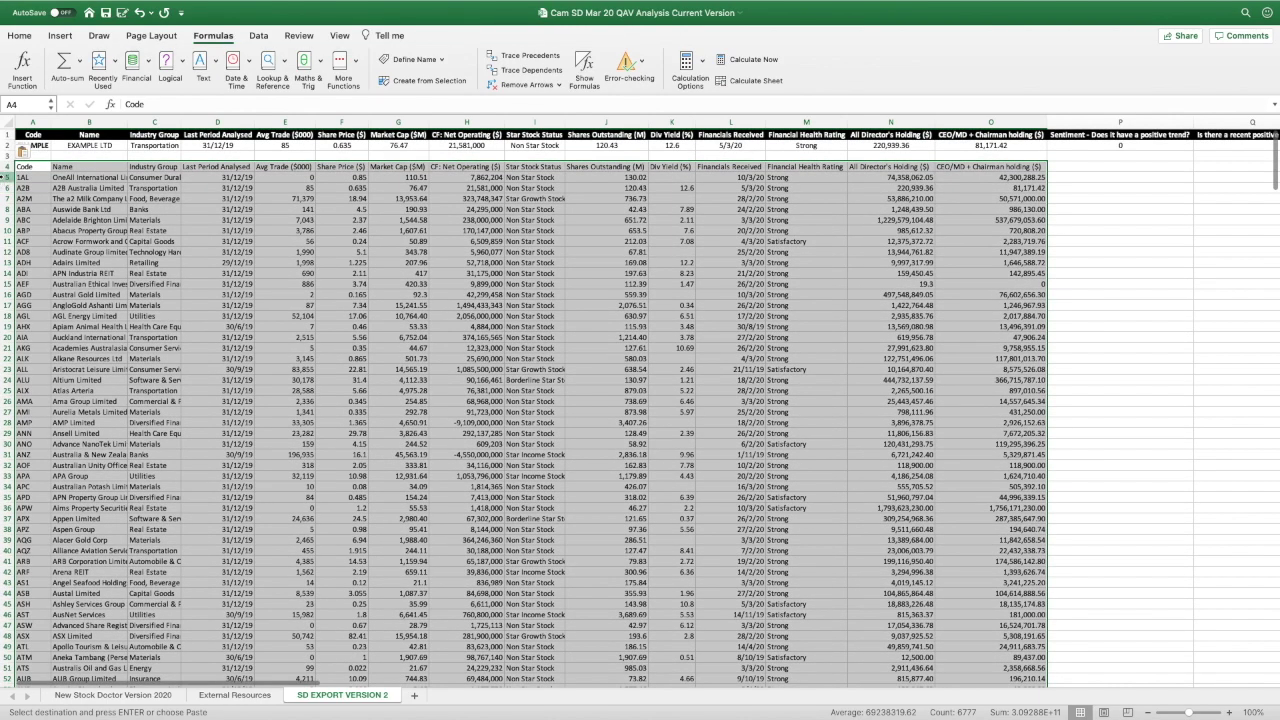
{"action": "left_click", "coordinate": [10, 166]}
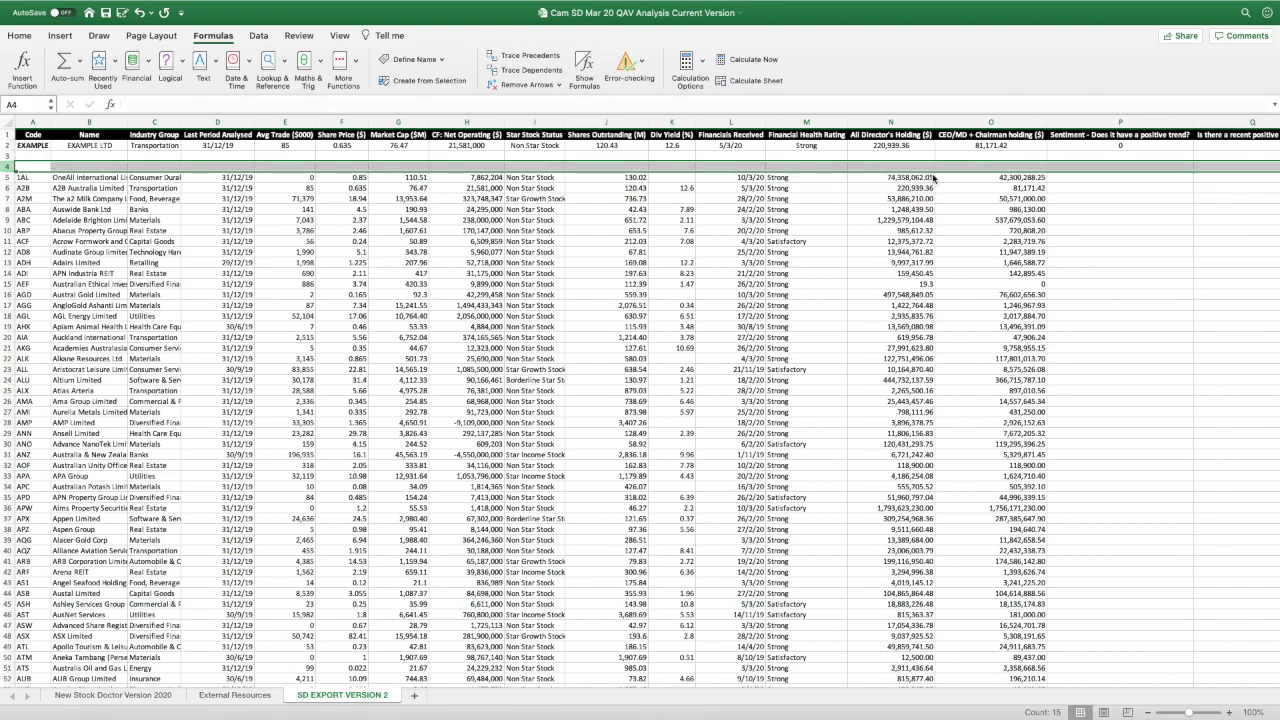
{"action": "key", "text": "Delete"}
Go to row 10 of the Sentiment column and scroll right across the sheet.
{"action": "left_click", "coordinate": [1074, 231]}
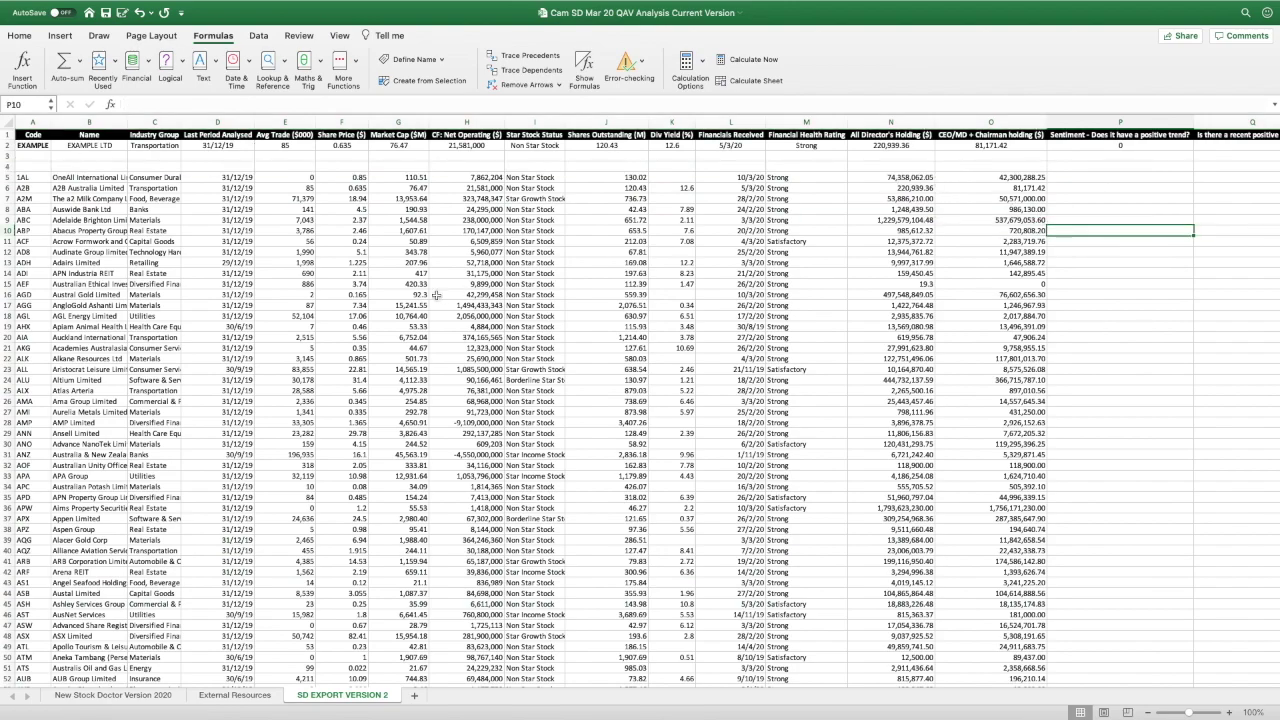
{"action": "scroll", "coordinate": [876, 296], "scroll_direction": "right", "scroll_amount": 2}
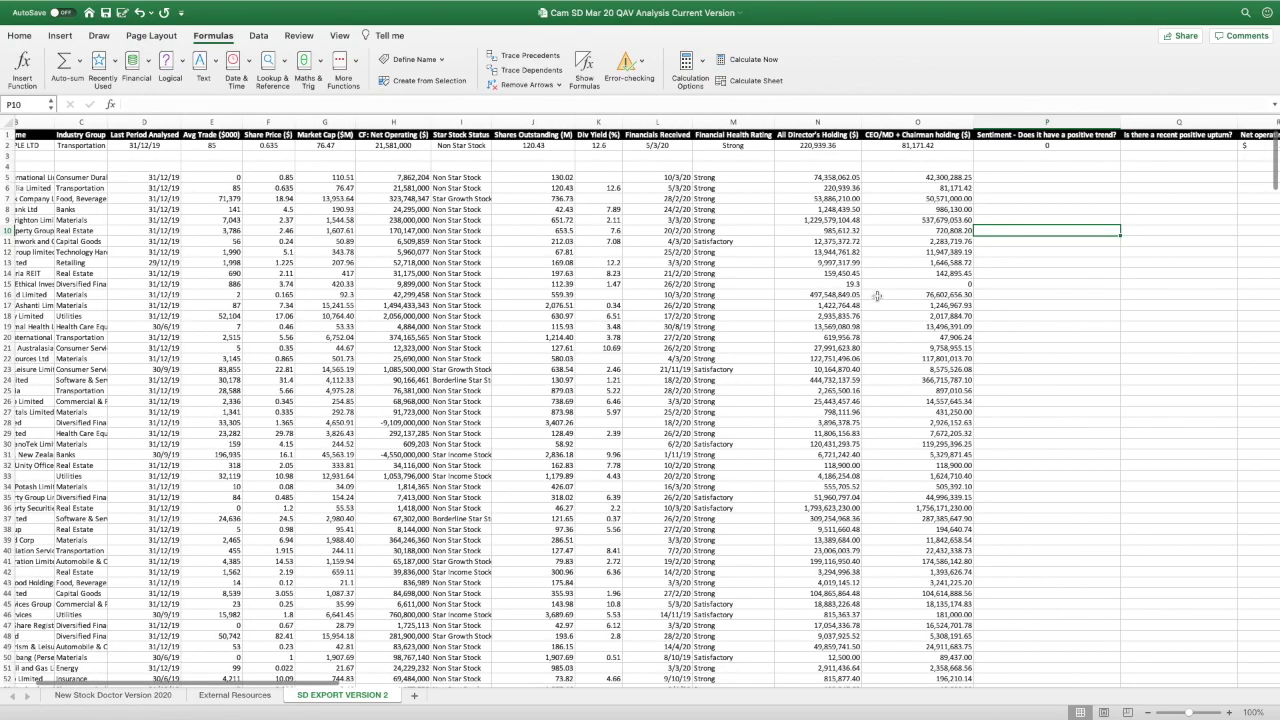
{"action": "scroll", "coordinate": [876, 296], "scroll_direction": "right", "scroll_amount": 2}
{"action": "scroll", "coordinate": [876, 296], "scroll_direction": "right", "scroll_amount": 5}
{"action": "scroll", "coordinate": [876, 296], "scroll_direction": "right", "scroll_amount": 3}
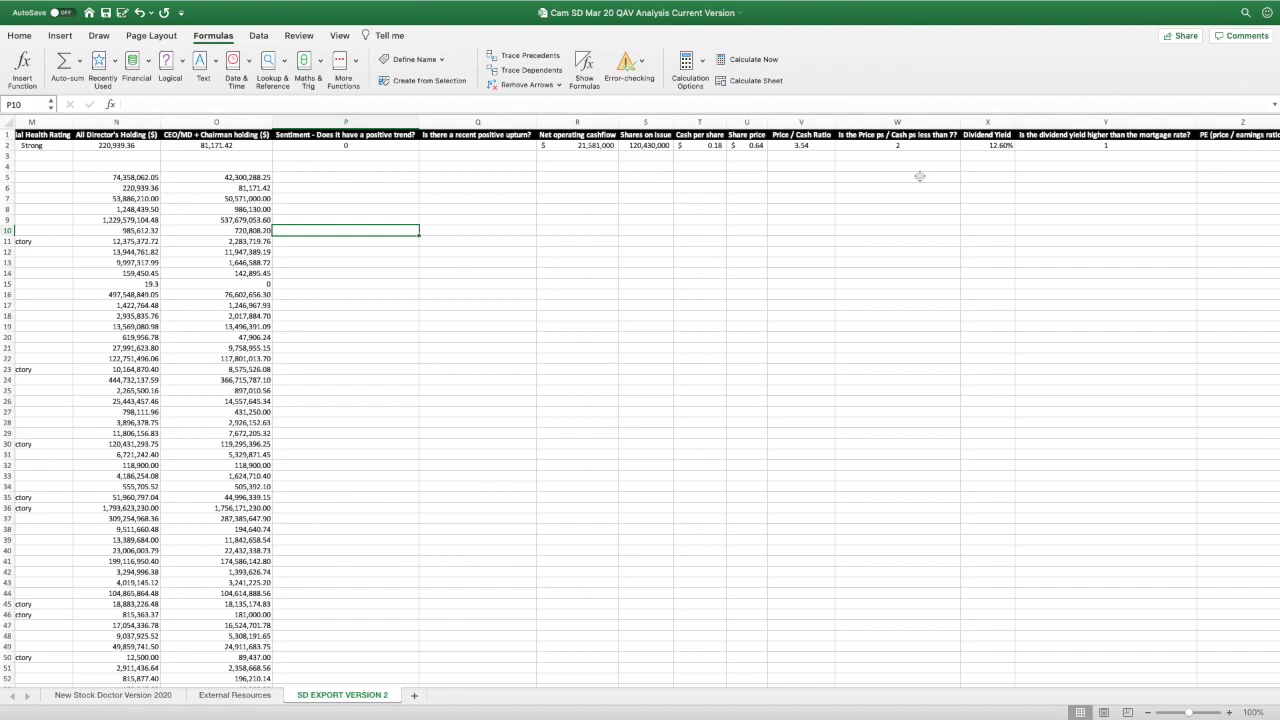
Copy the EXAMPLE row's calculations R2:V2 into the first company row, R5.
{"action": "scroll", "coordinate": [920, 176], "scroll_direction": "right", "scroll_amount": 1}
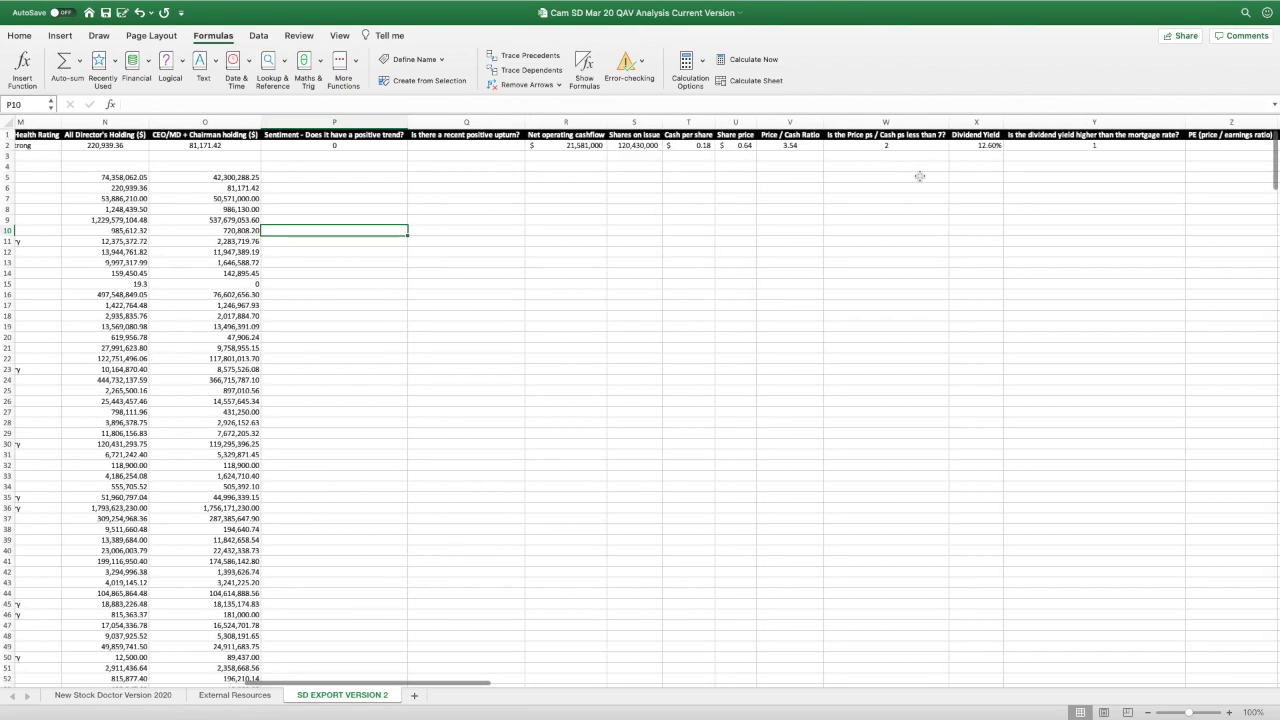
{"action": "left_click", "coordinate": [806, 146]}
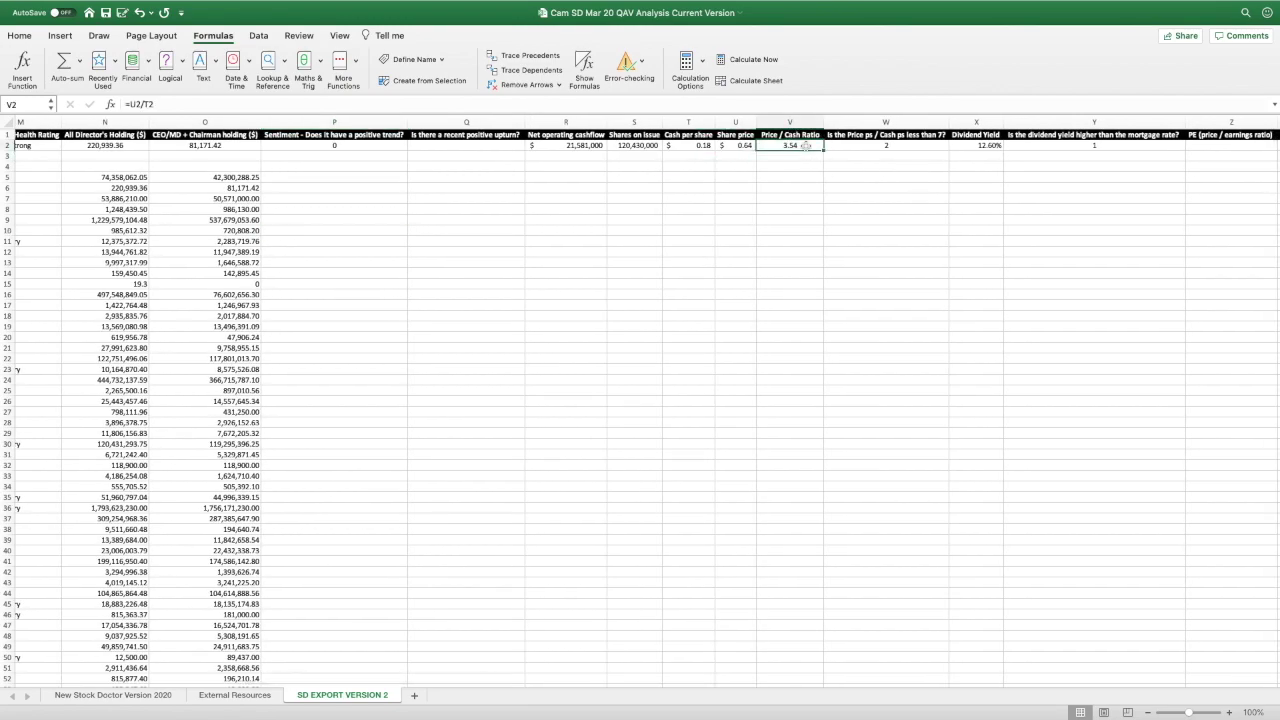
{"action": "left_click_drag", "start_coordinate": [572, 146], "coordinate": [776, 146]}
{"action": "key", "text": "super+c"}
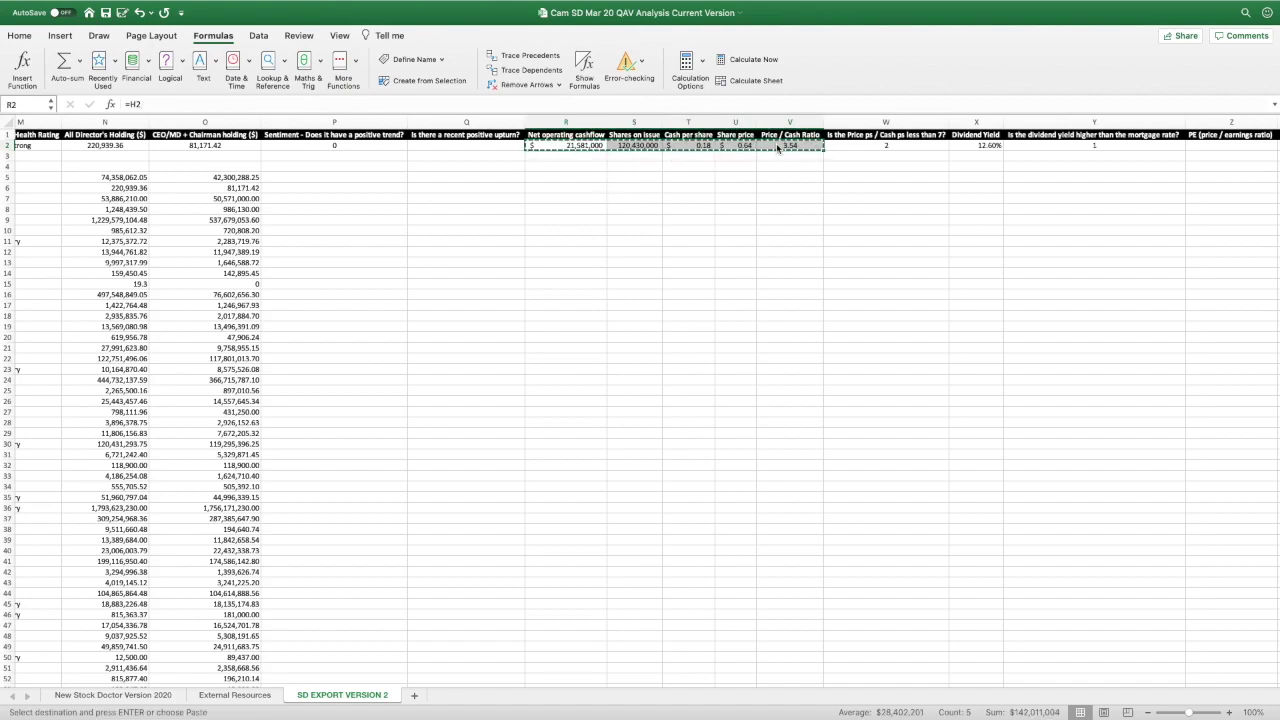
{"action": "left_click", "coordinate": [548, 178]}
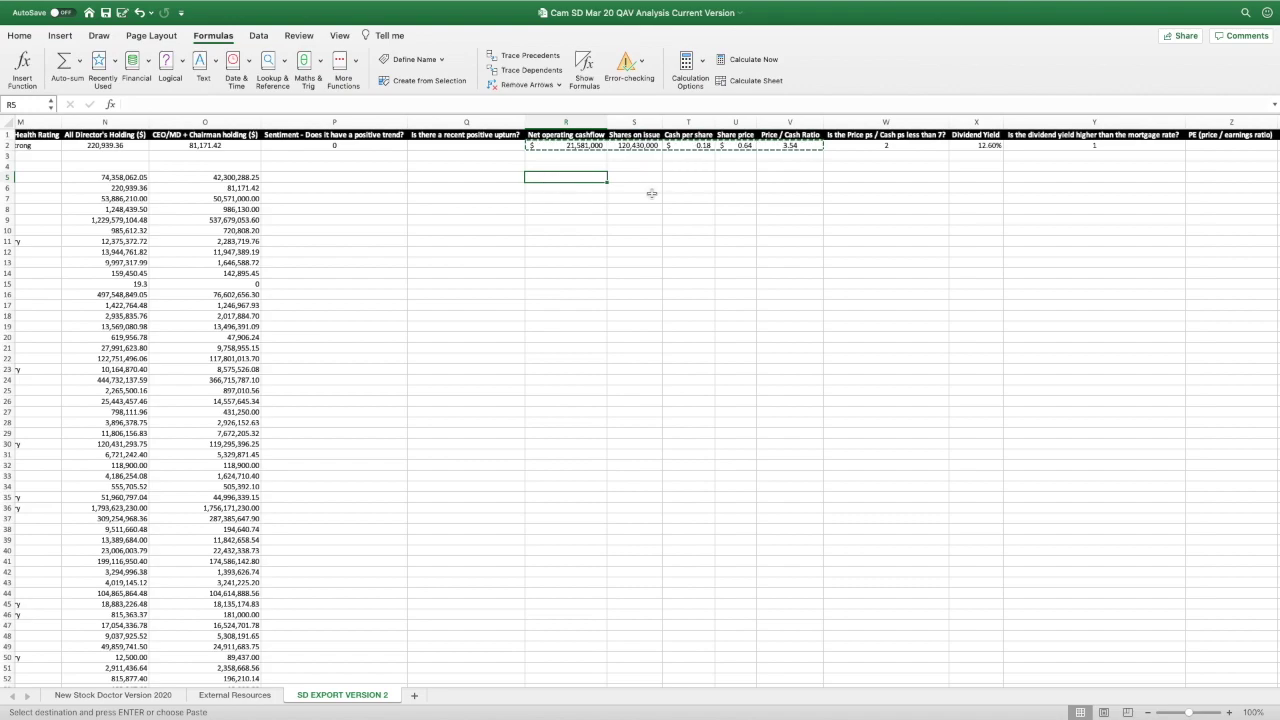
{"action": "key", "text": "super+v"}
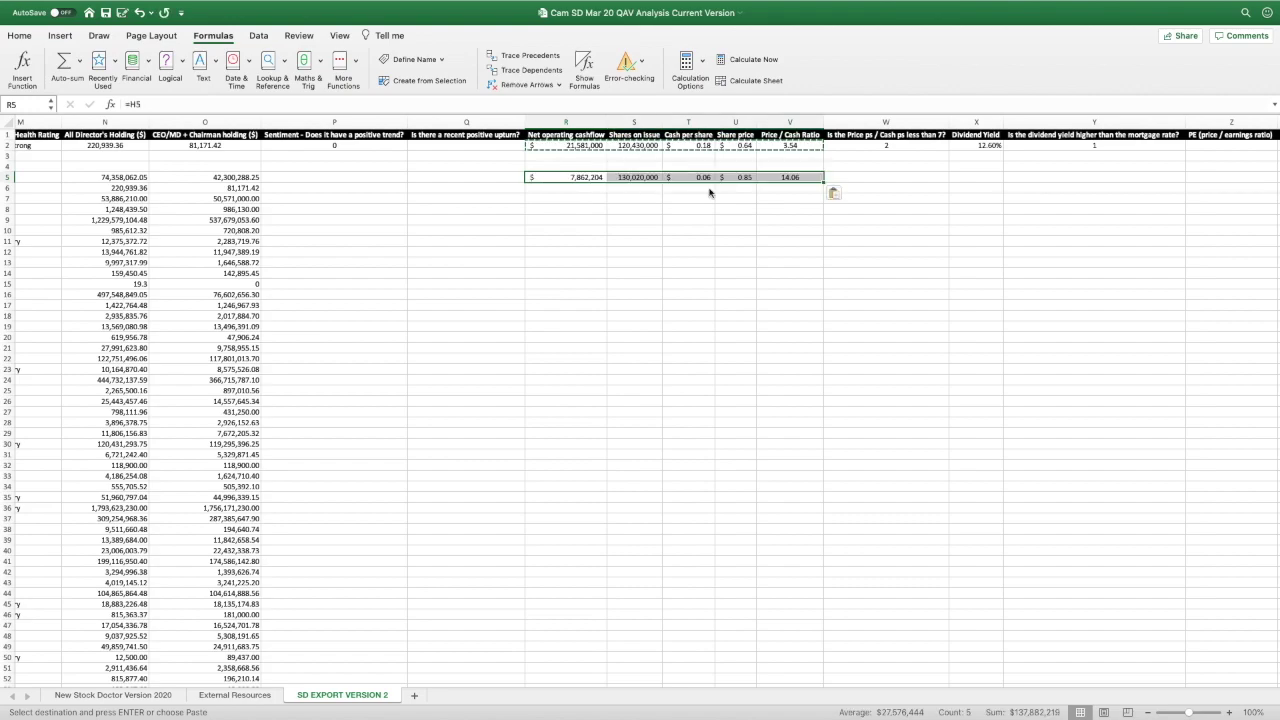
Fill the R–V calculations down to the last company row and check a Price / Cash Ratio formula.
{"action": "left_click_drag", "start_coordinate": [823, 182], "coordinate": [811, 659]}
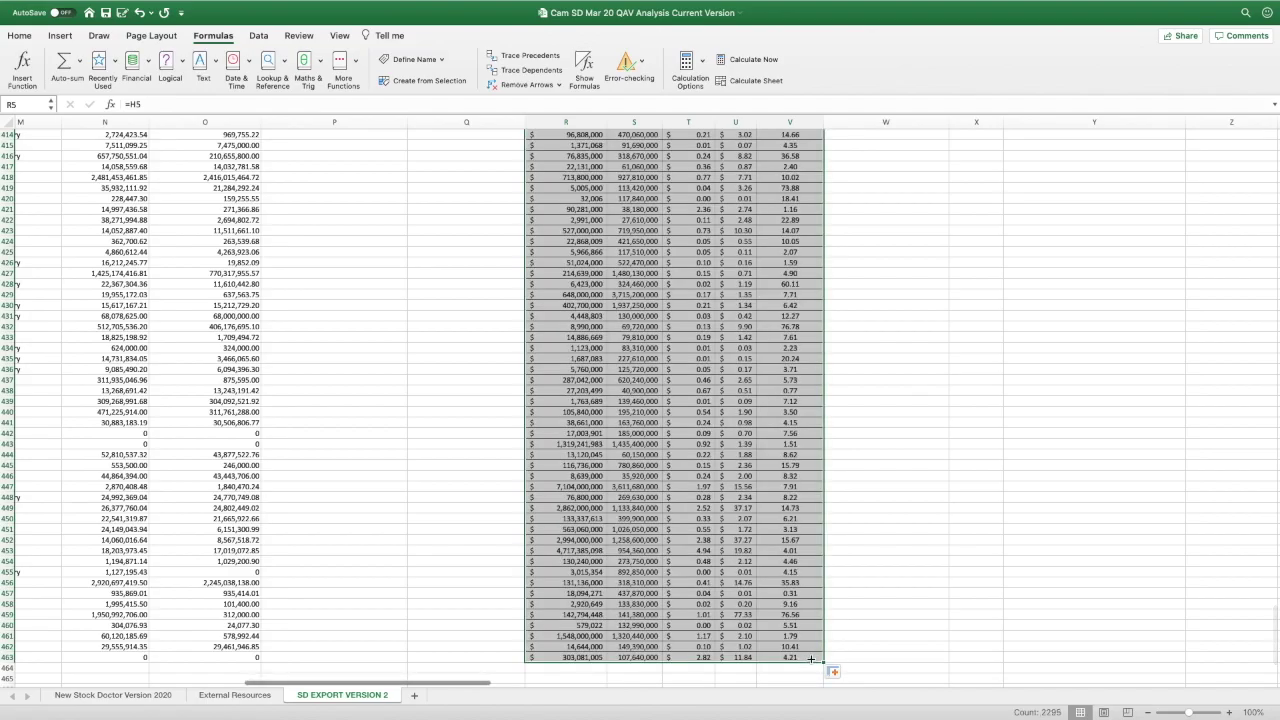
{"action": "scroll", "coordinate": [790, 467], "scroll_direction": "up", "scroll_amount": 20}
{"action": "scroll", "coordinate": [790, 467], "scroll_direction": "up", "scroll_amount": 20}
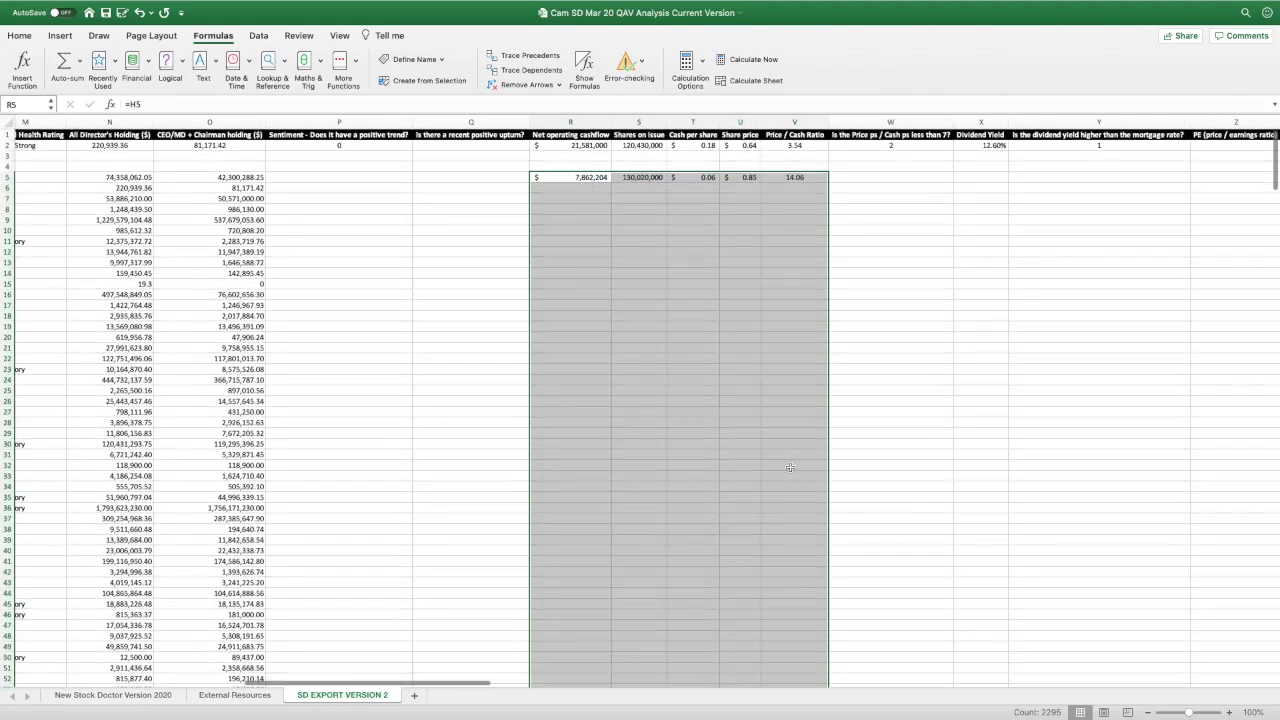
{"action": "left_click", "coordinate": [783, 455]}
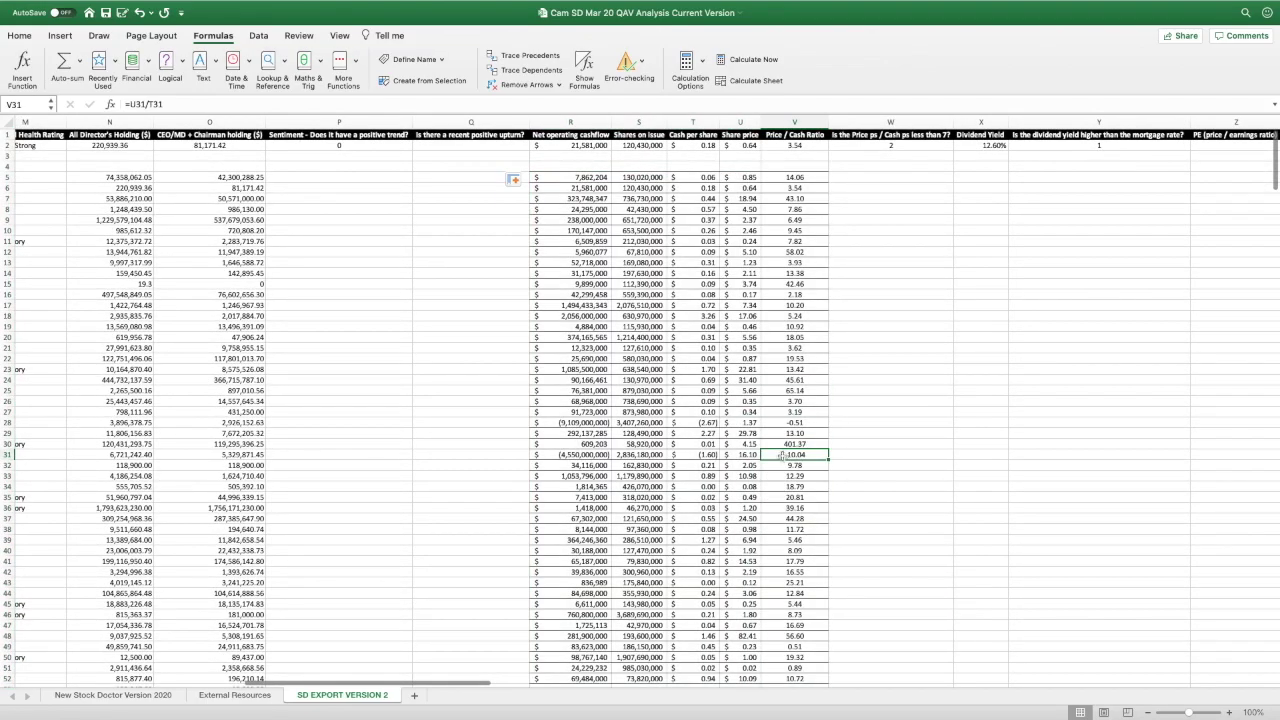
{"action": "scroll", "coordinate": [400, 305], "scroll_direction": "left", "scroll_amount": 15}
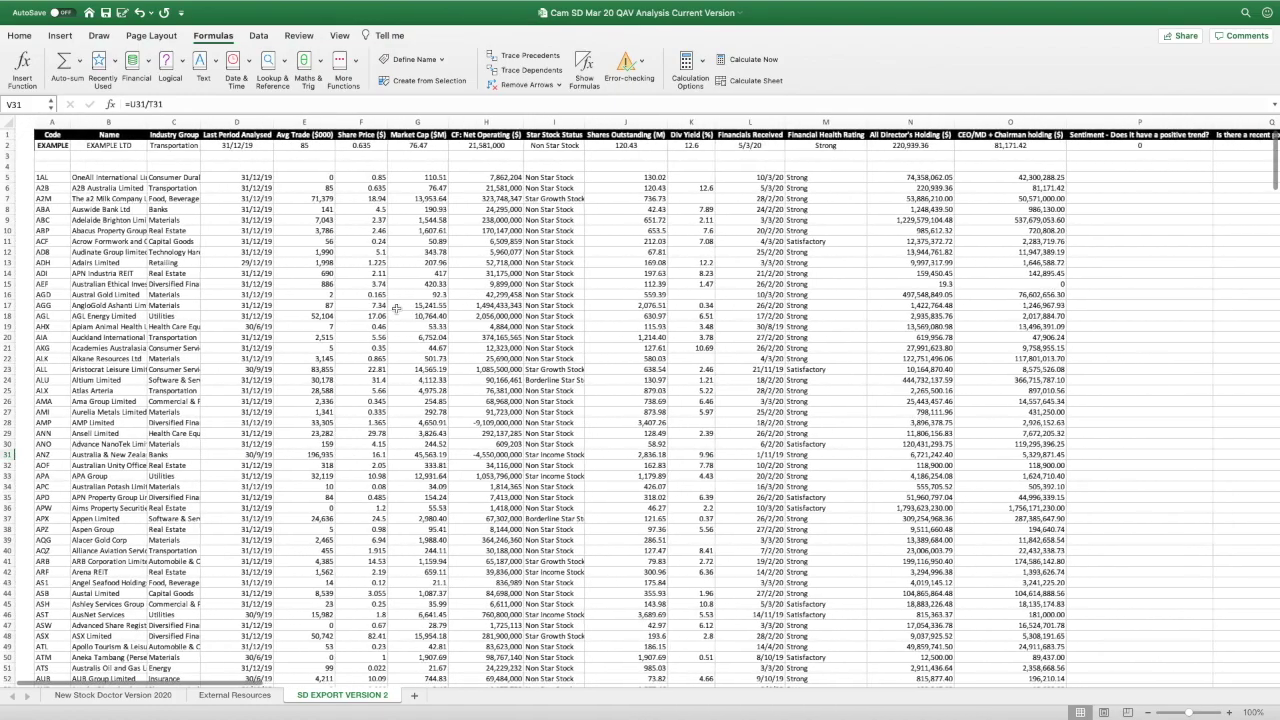
{"action": "scroll", "coordinate": [400, 305], "scroll_direction": "right", "scroll_amount": 5}
{"action": "scroll", "coordinate": [397, 308], "scroll_direction": "right", "scroll_amount": 10}
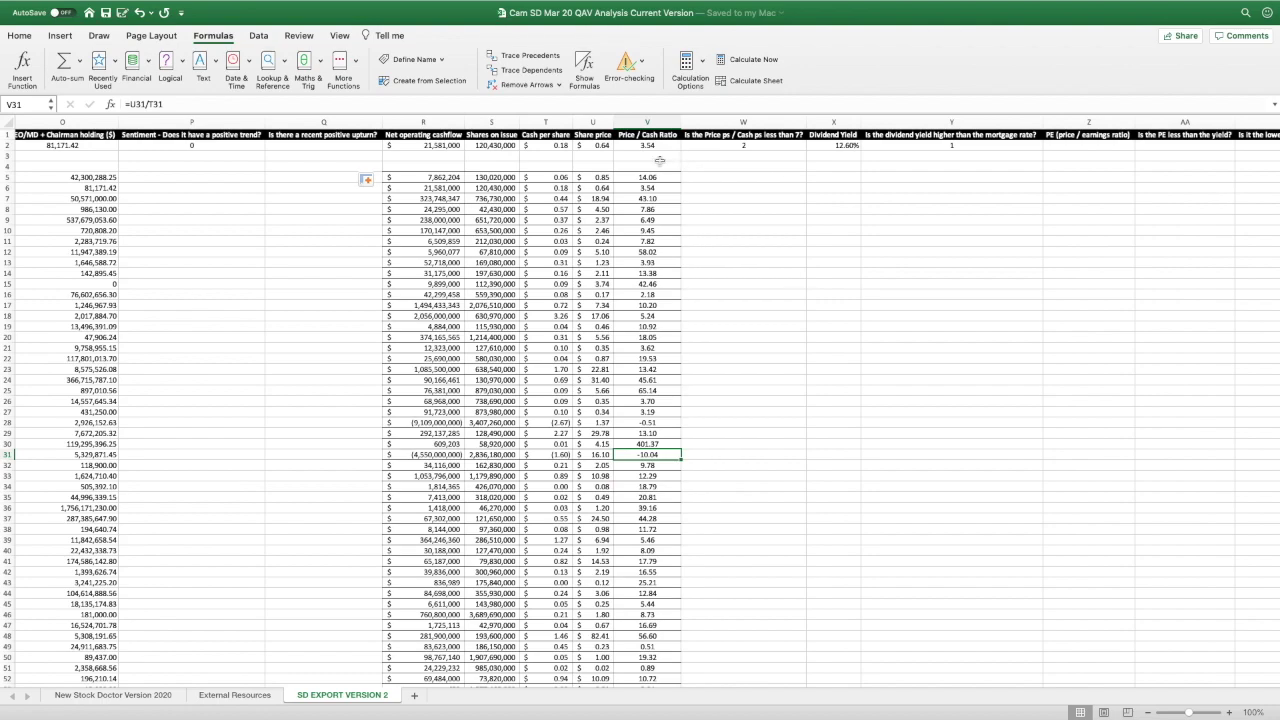
Turn on filtering for the Price / Cash Ratio column V.
{"action": "left_click", "coordinate": [662, 121]}
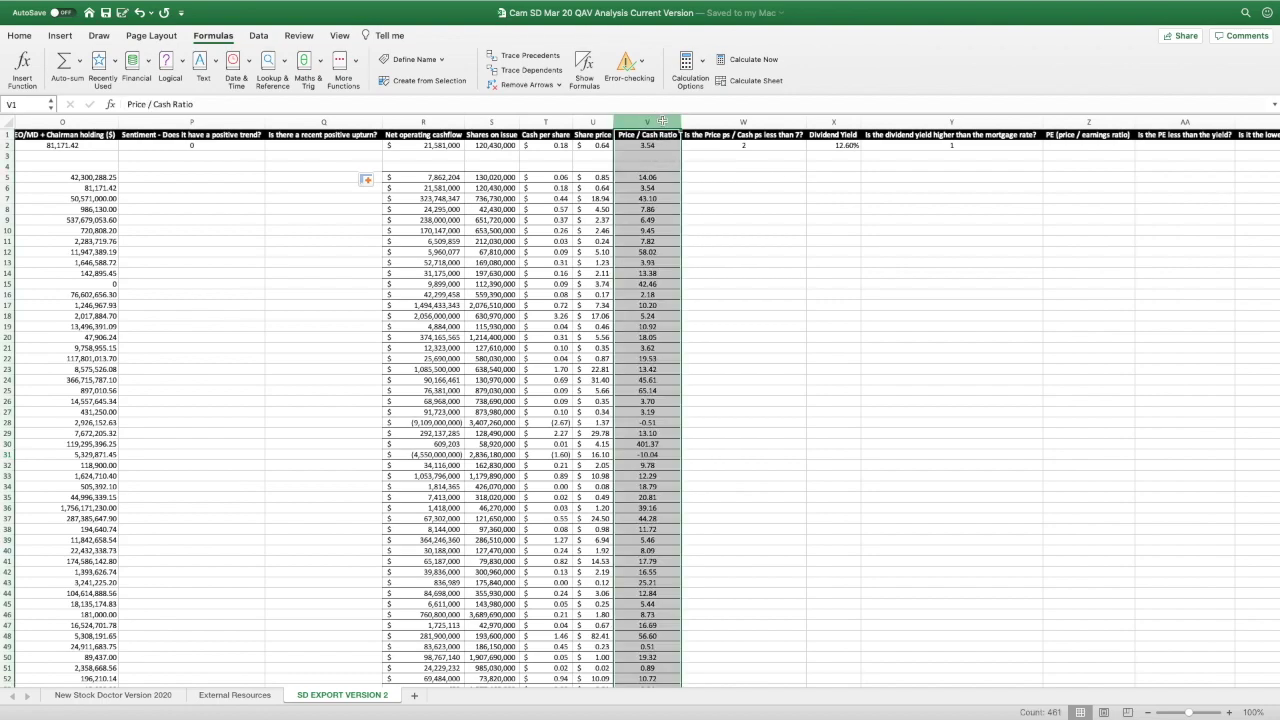
{"action": "left_click", "coordinate": [19, 36]}
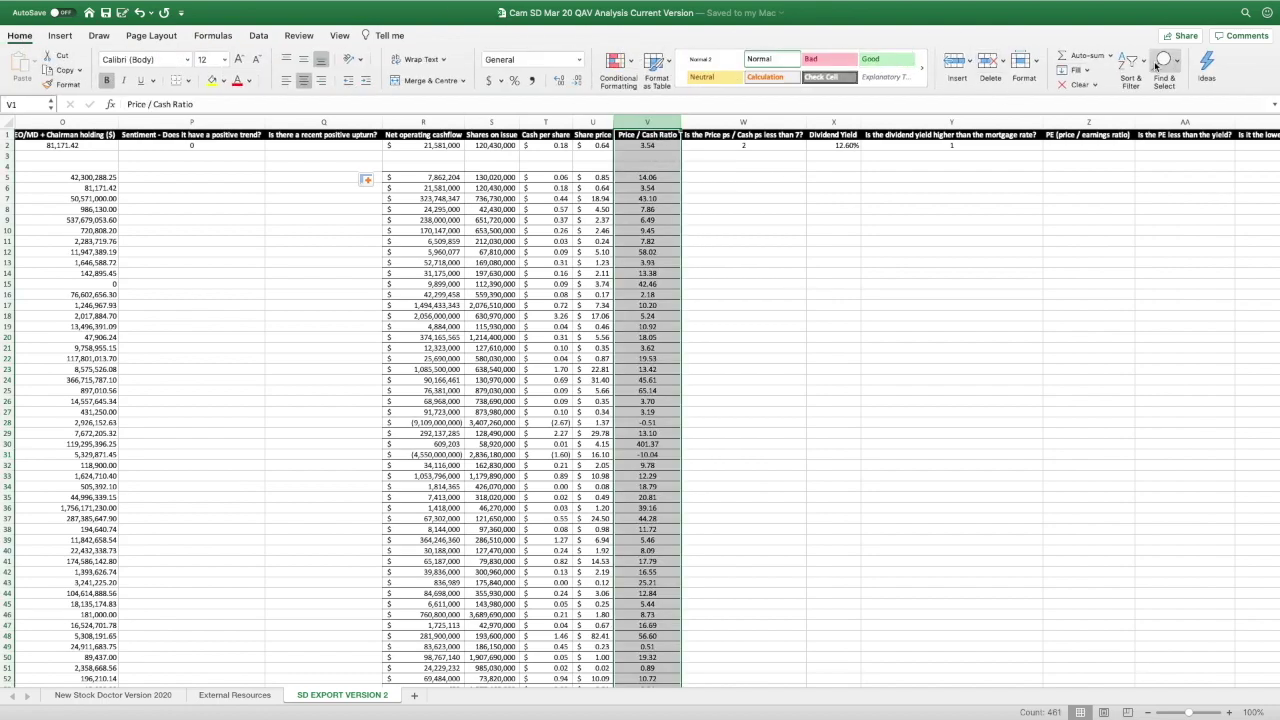
{"action": "left_click", "coordinate": [1153, 68]}
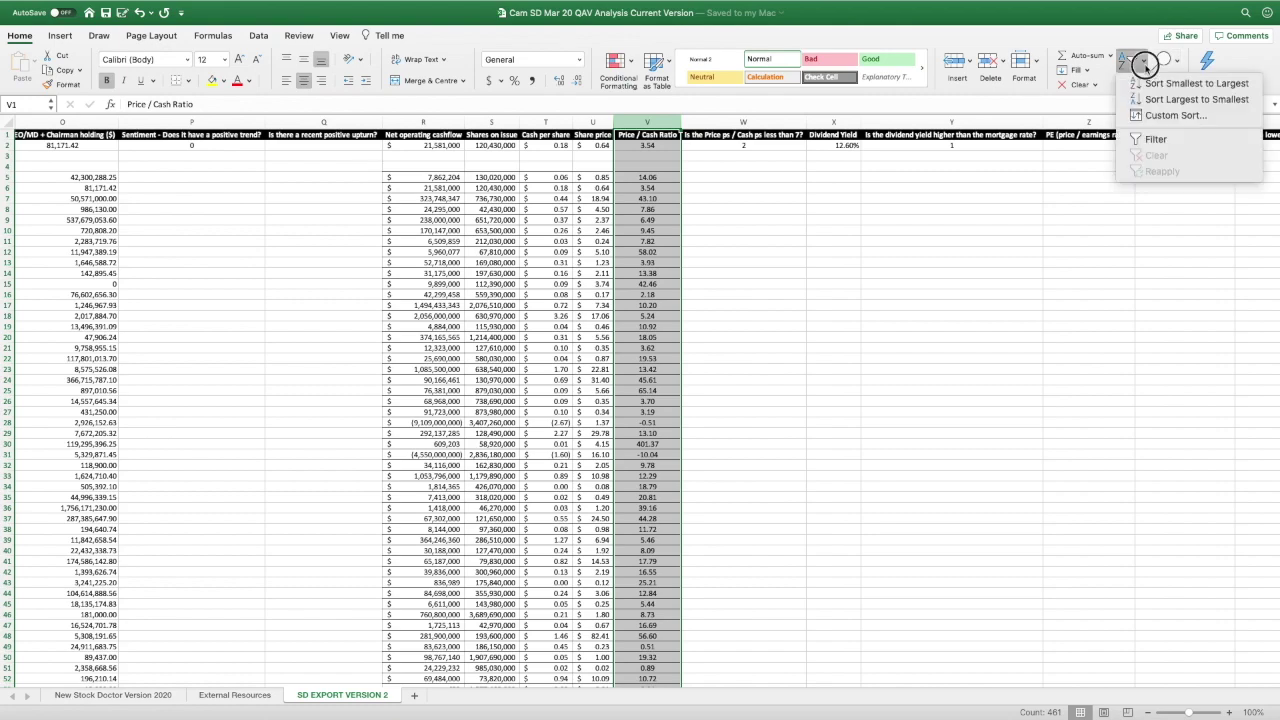
{"action": "left_click", "coordinate": [1160, 141]}
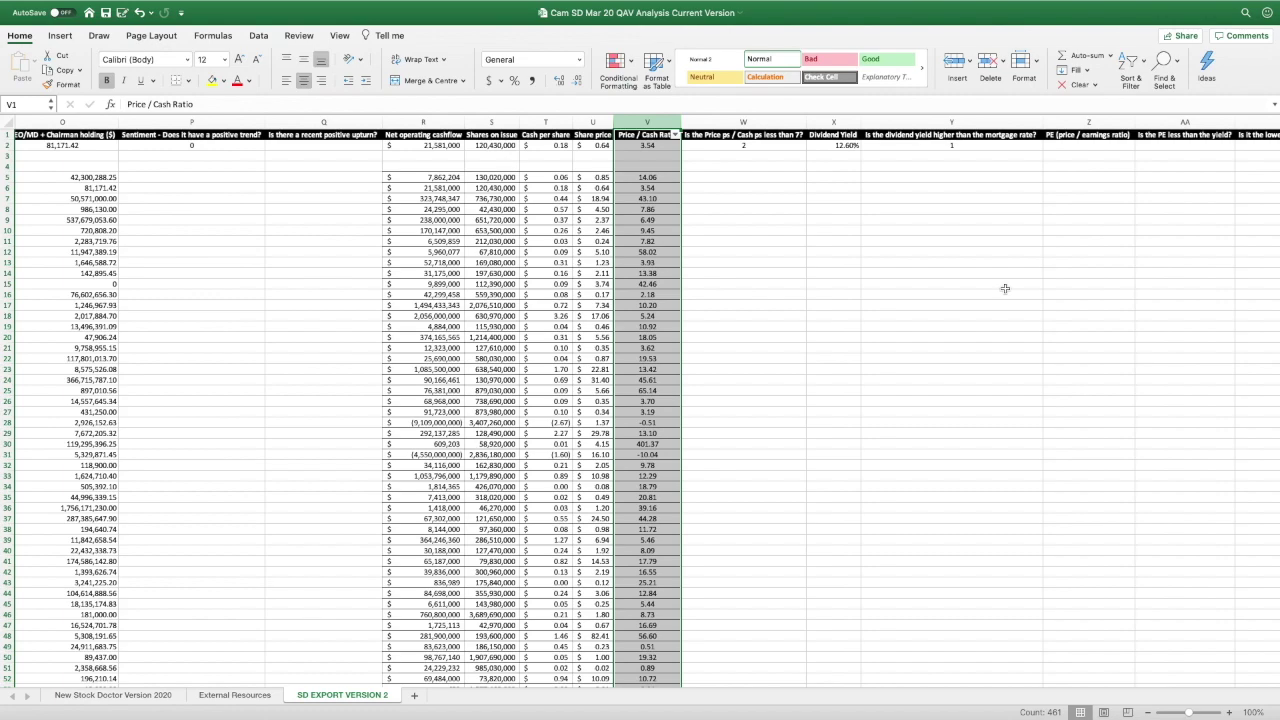
Filter Price / Cash Ratio to values less than or equal to 7.
{"action": "left_click", "coordinate": [676, 135]}
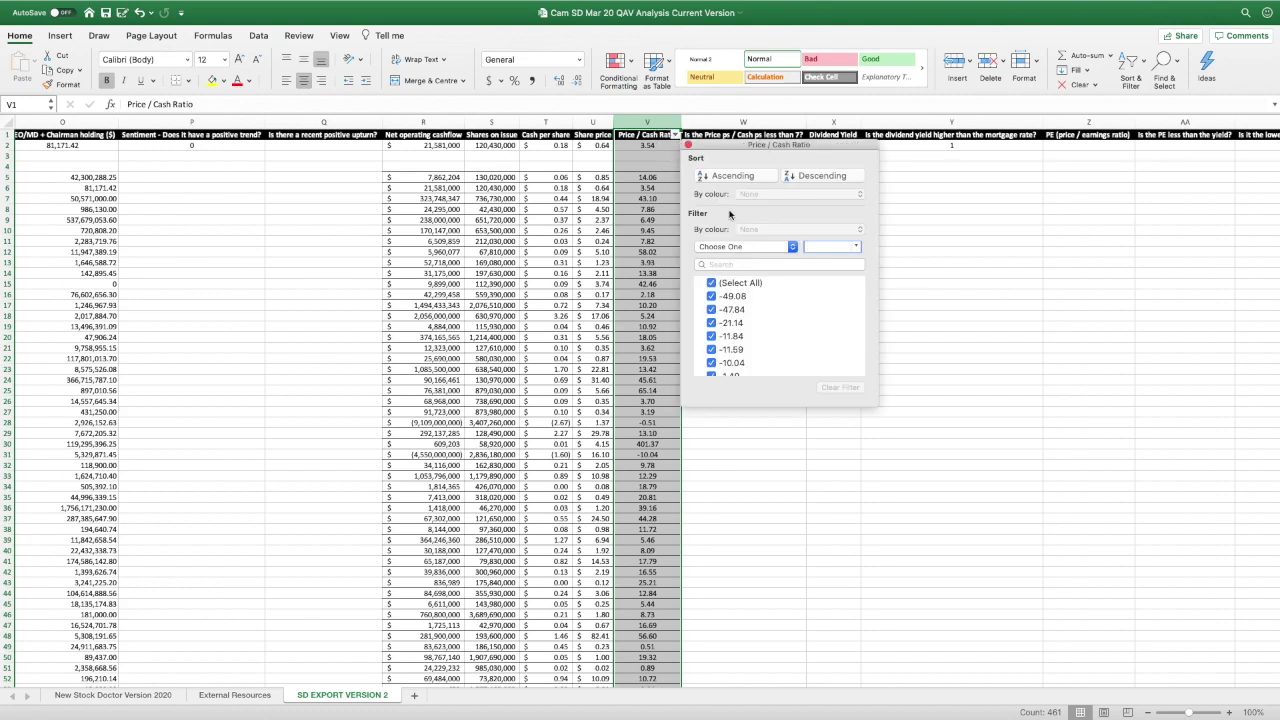
{"action": "left_click", "coordinate": [756, 249]}
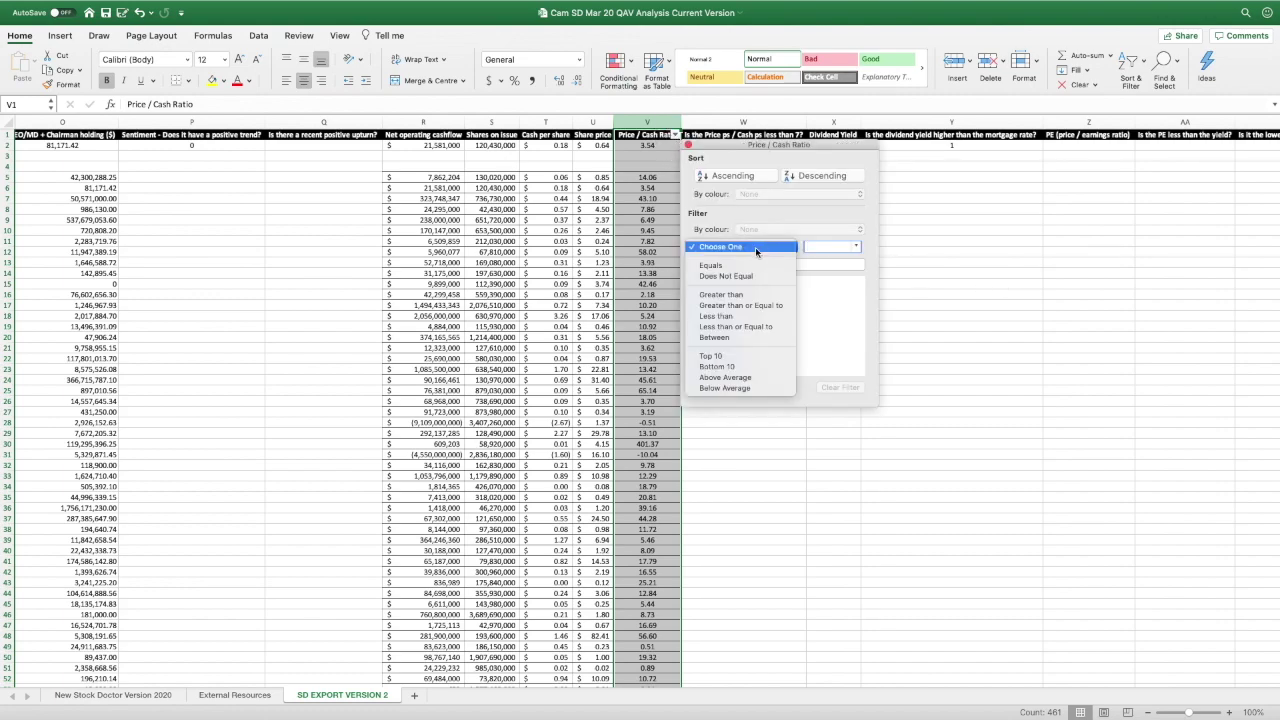
{"action": "left_click", "coordinate": [765, 328]}
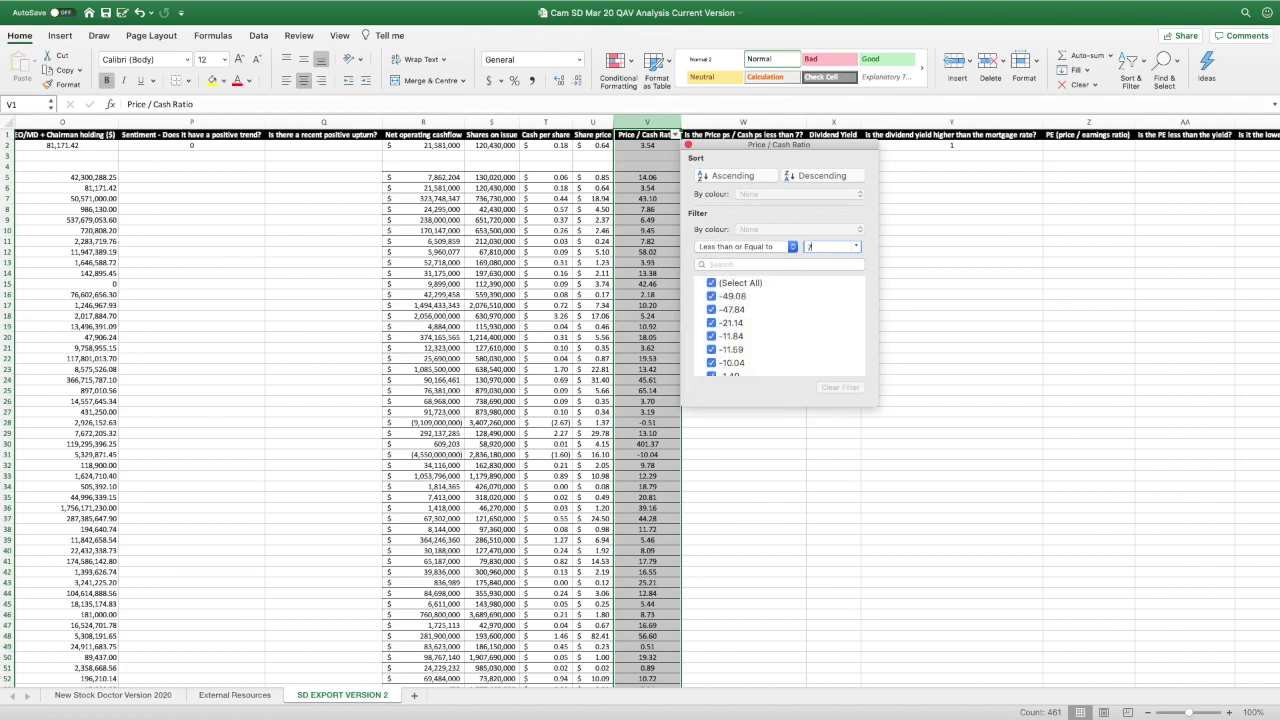
{"action": "type", "text": "7"}
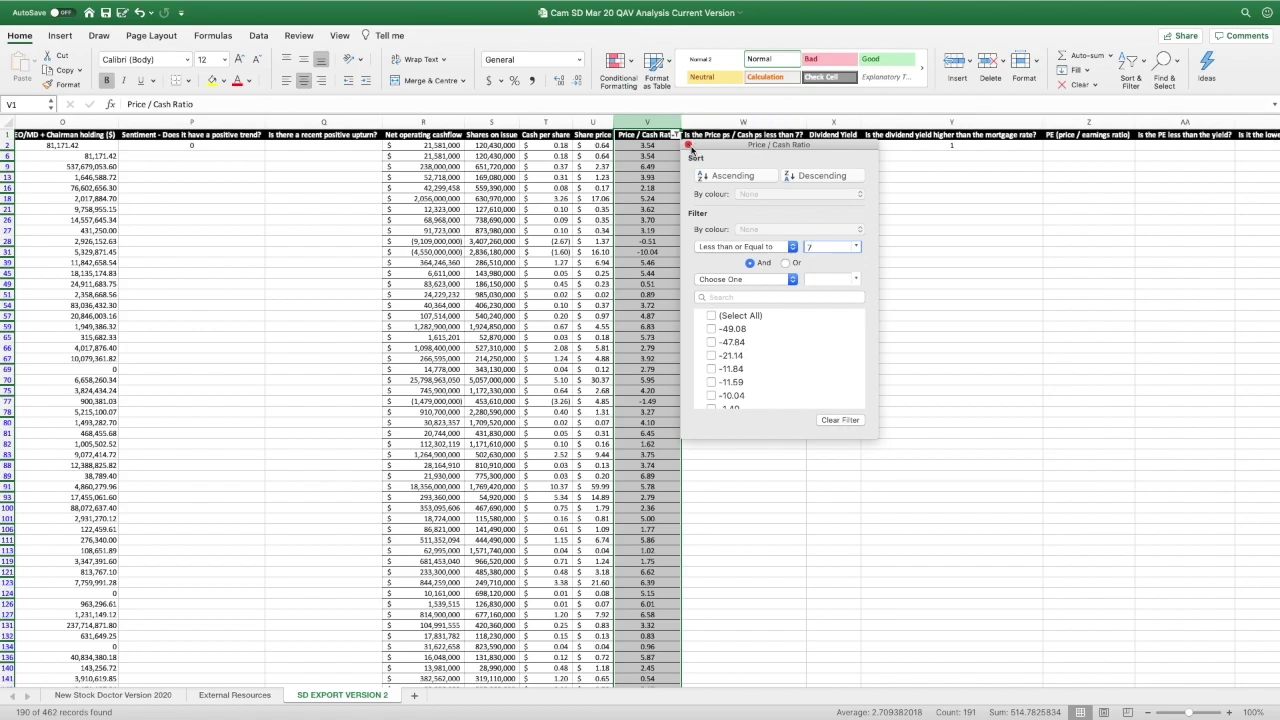
{"action": "left_click", "coordinate": [688, 146]}
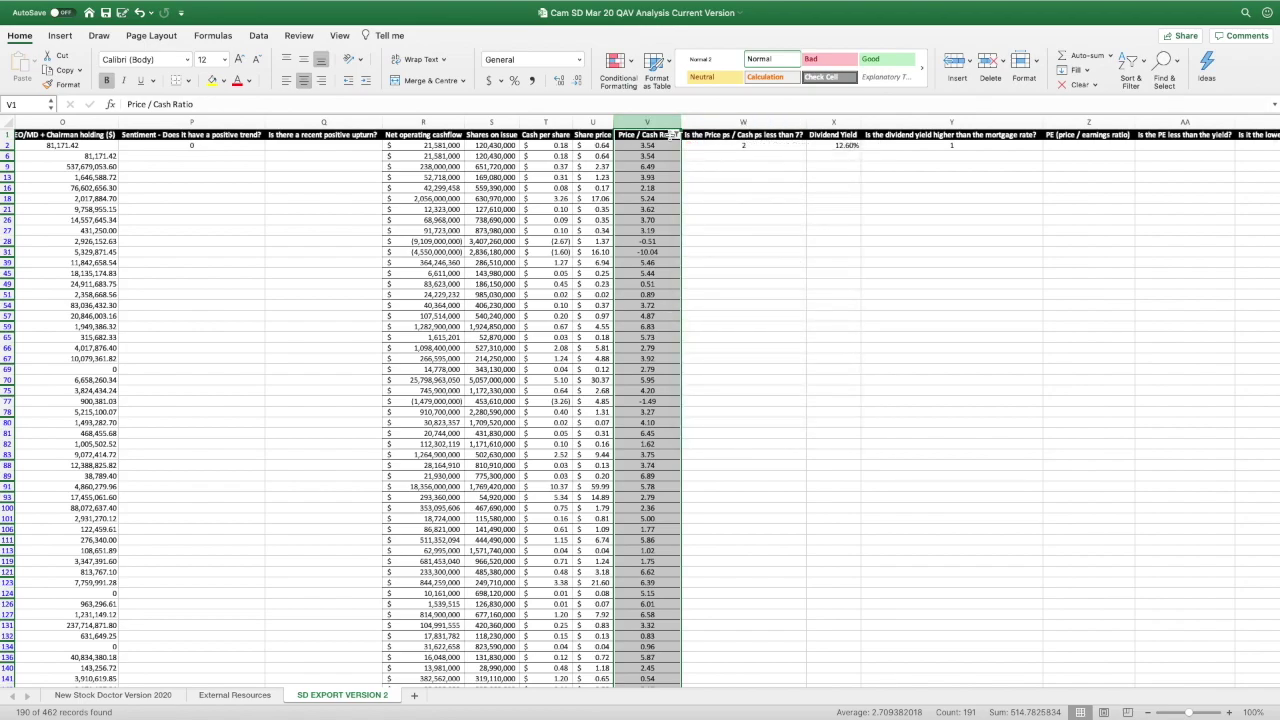
Add a second condition keeping only Price / Cash Ratio values greater than 0.
{"action": "left_click", "coordinate": [676, 135]}
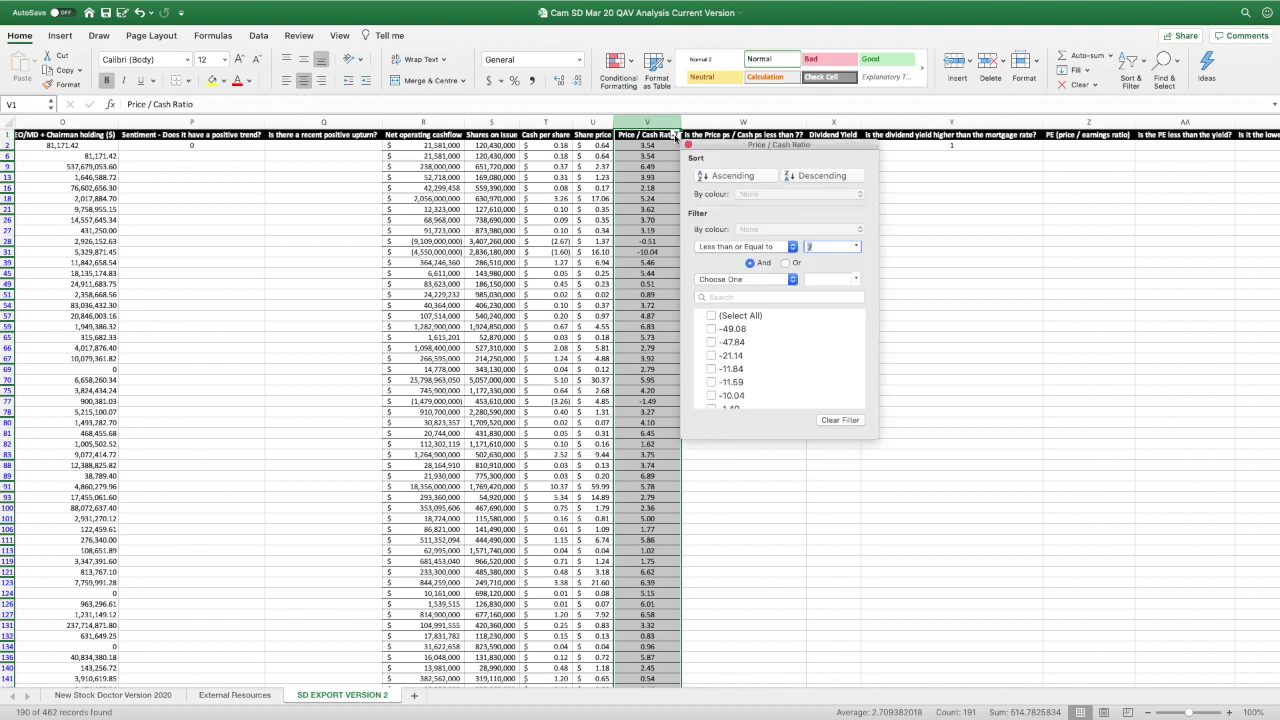
{"action": "left_click", "coordinate": [773, 280]}
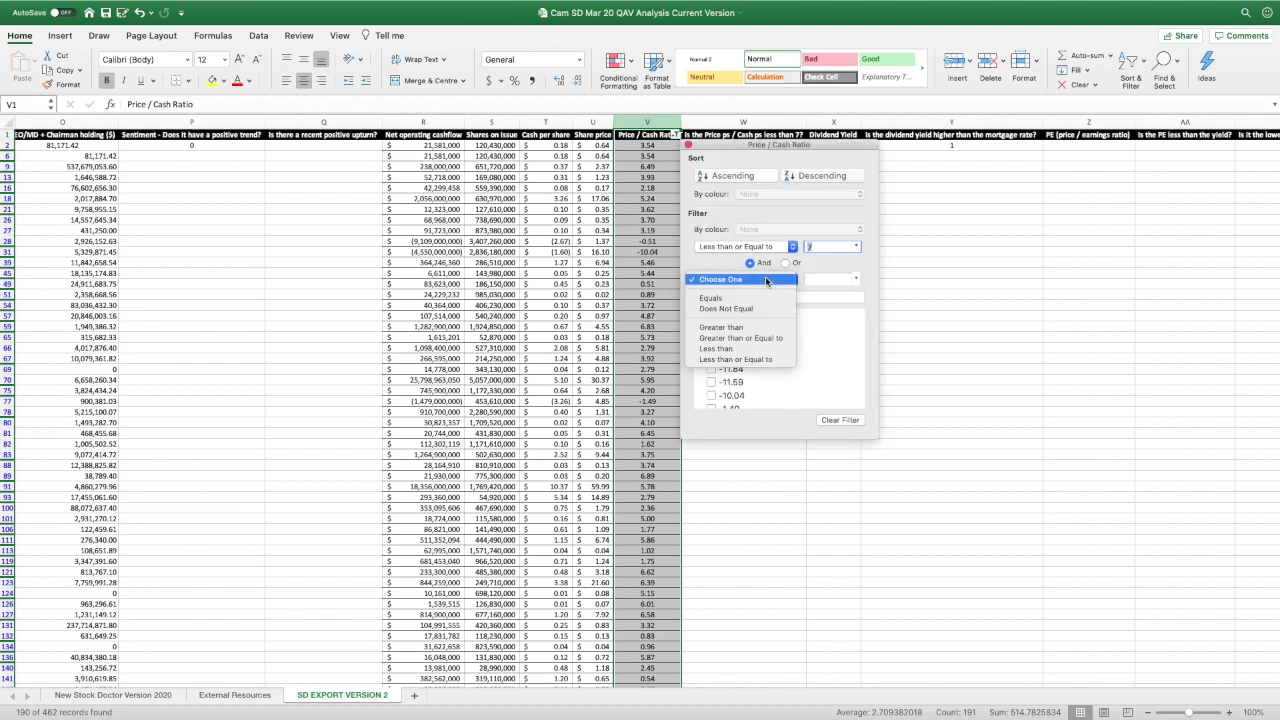
{"action": "left_click", "coordinate": [755, 328]}
{"action": "left_click", "coordinate": [829, 280]}
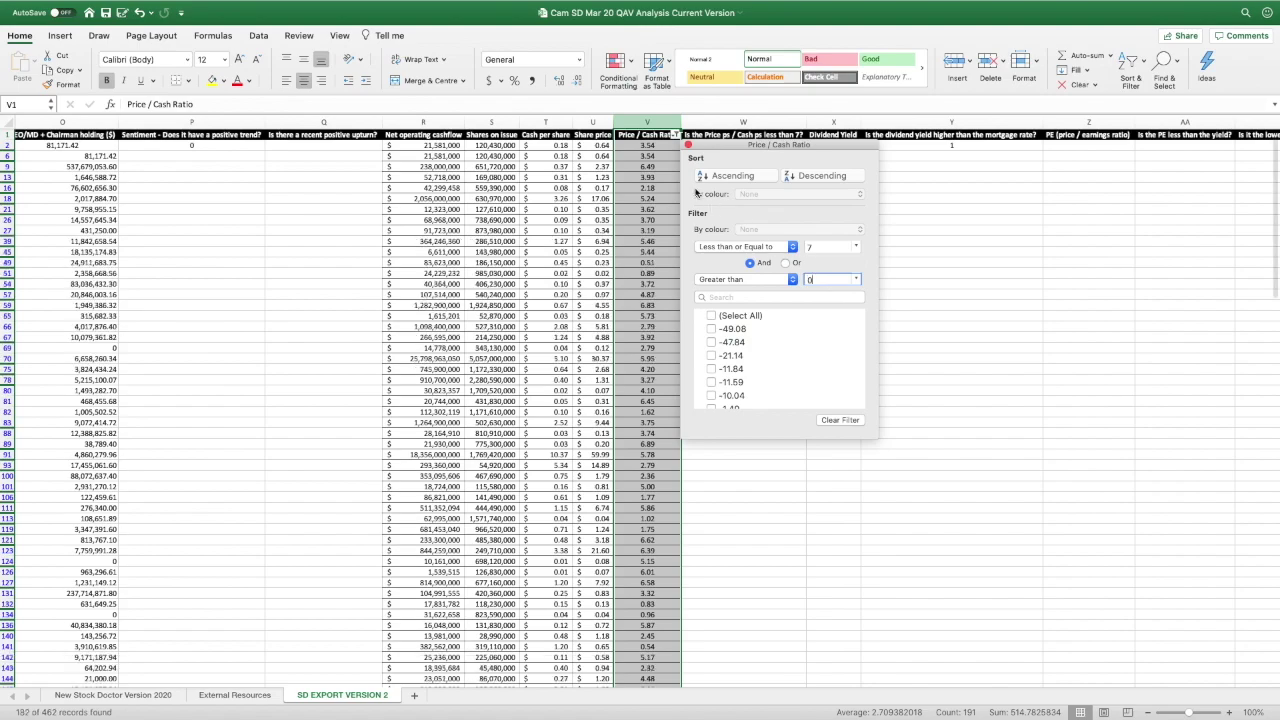
{"action": "left_click", "coordinate": [688, 146]}
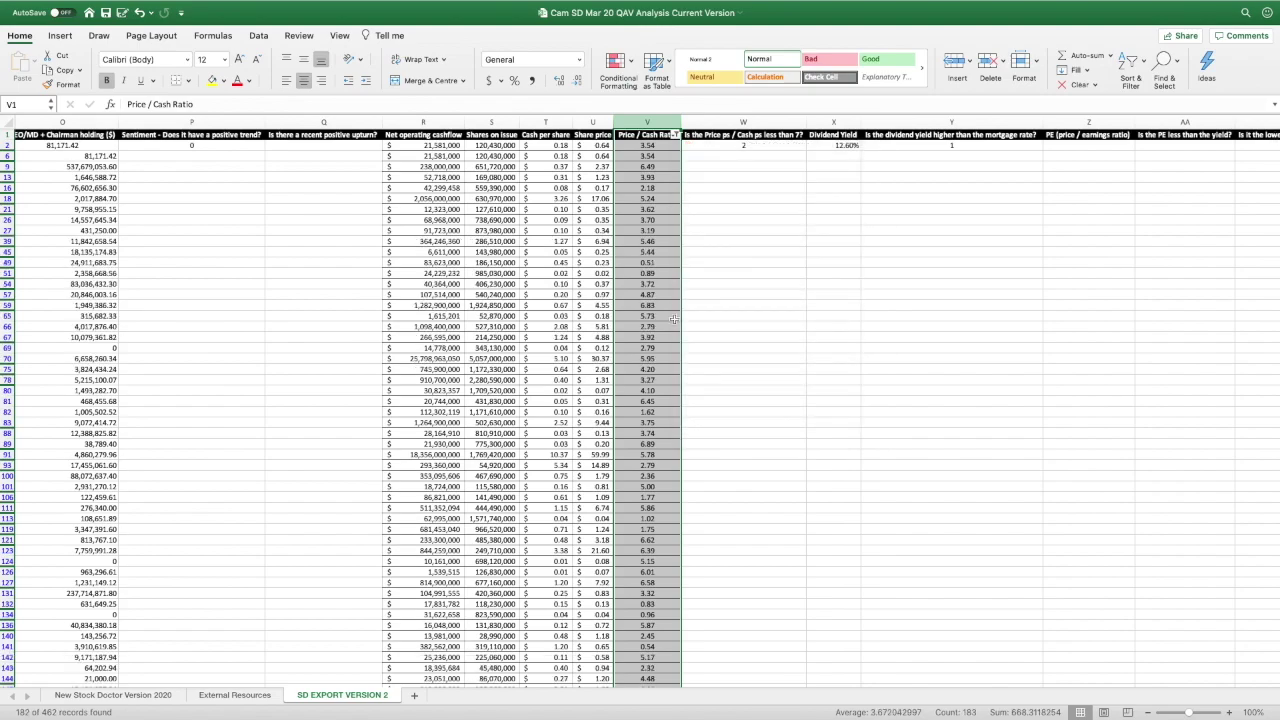
{"action": "scroll", "coordinate": [680, 410], "scroll_direction": "left", "scroll_amount": 1}
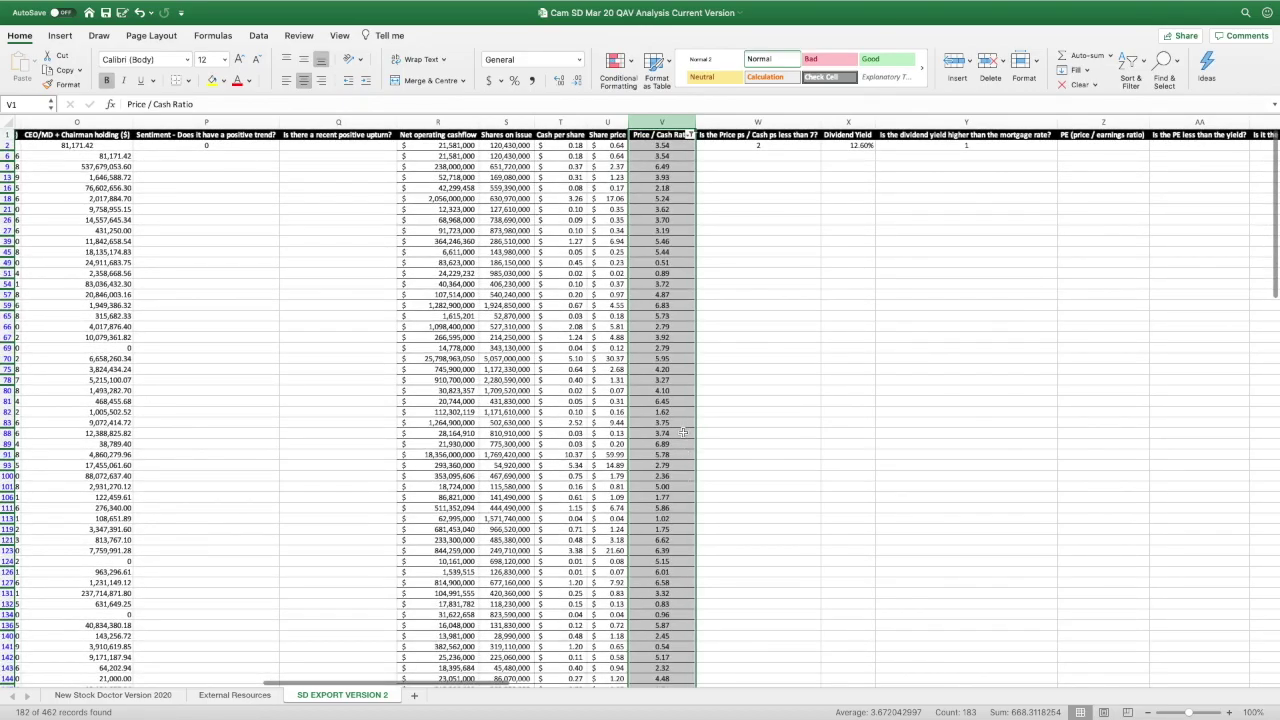
{"action": "scroll", "coordinate": [683, 431], "scroll_direction": "left", "scroll_amount": 15}
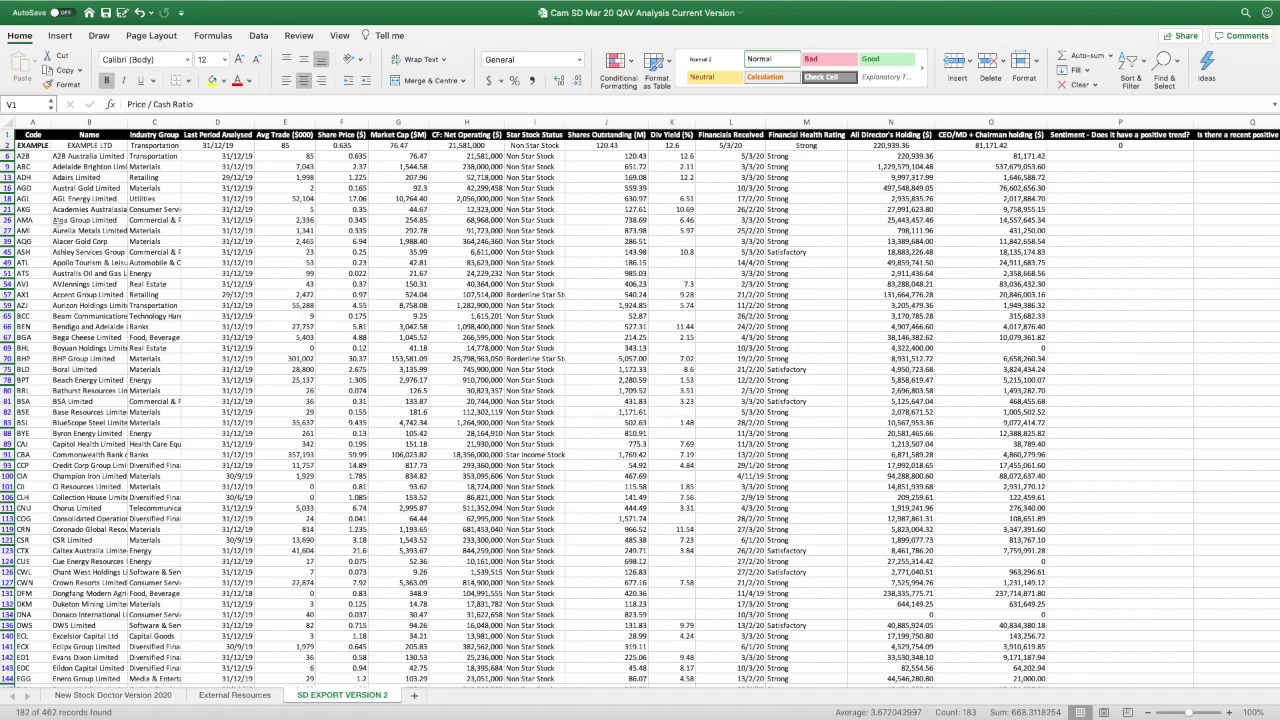
{"action": "scroll", "coordinate": [968, 321], "scroll_direction": "right", "scroll_amount": 10}
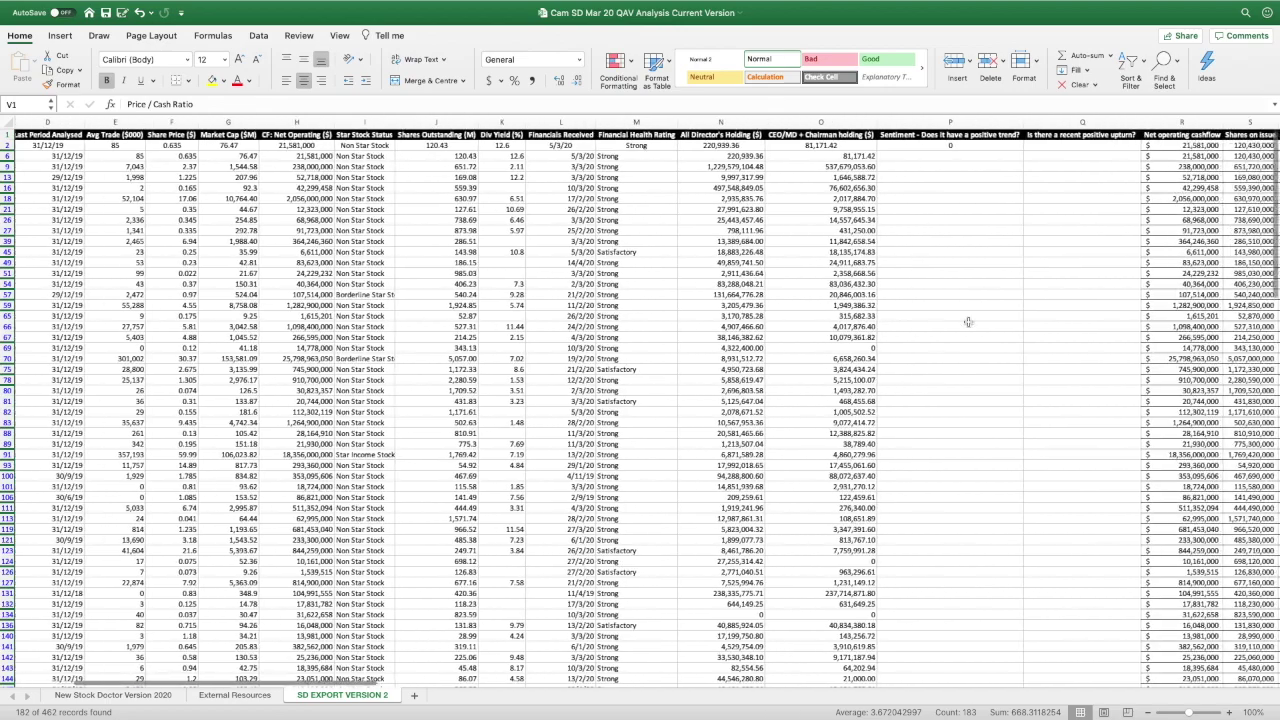
{"action": "scroll", "coordinate": [762, 292], "scroll_direction": "left", "scroll_amount": 1}
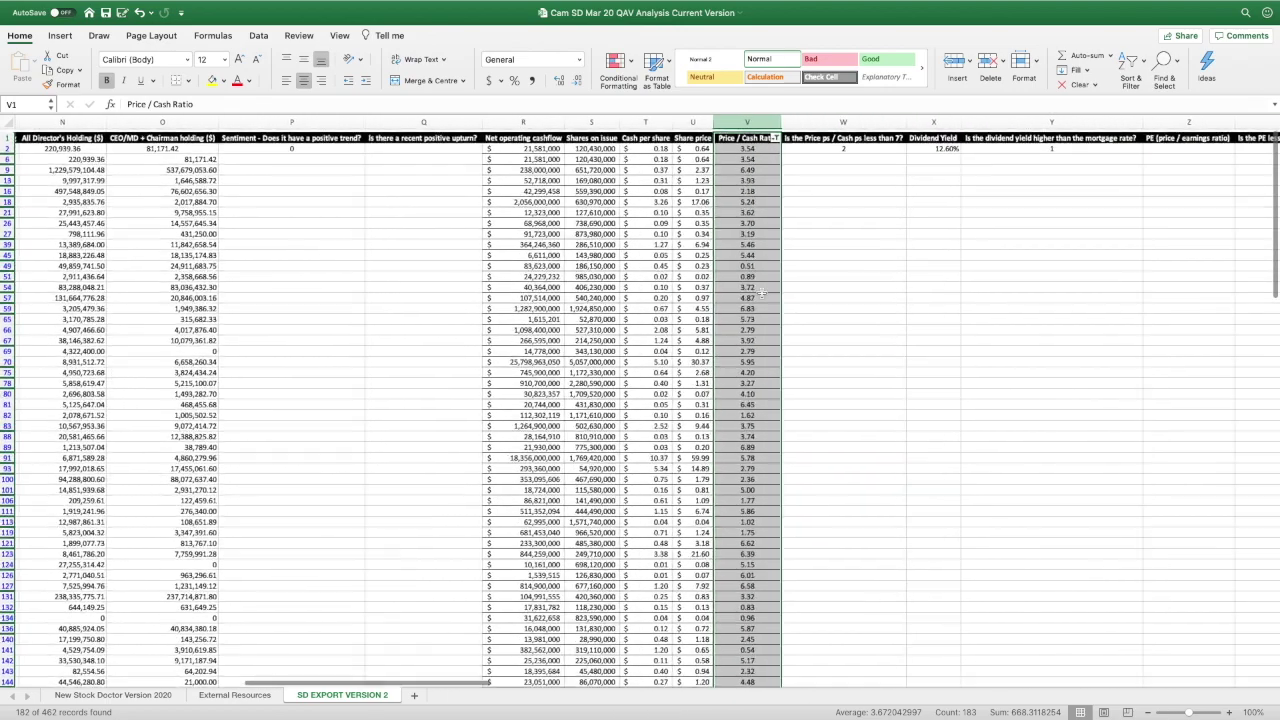
{"action": "left_click", "coordinate": [843, 177]}
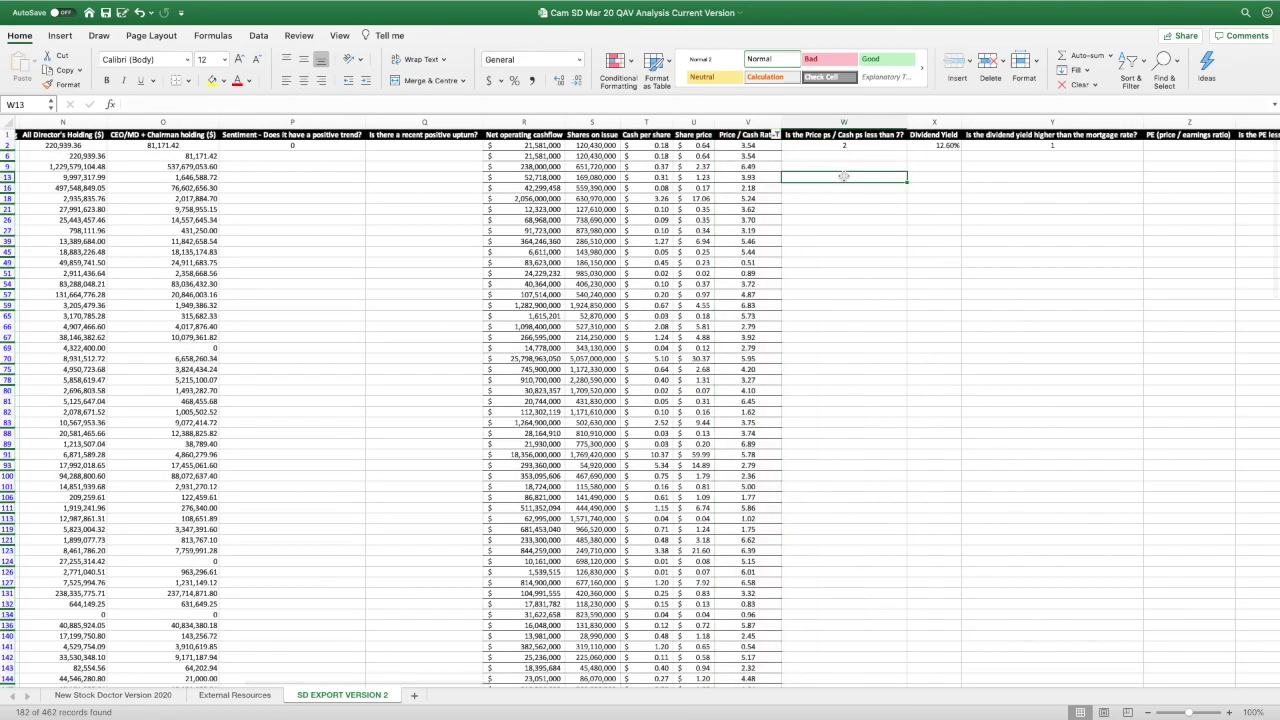
{"action": "scroll", "coordinate": [843, 176], "scroll_direction": "left", "scroll_amount": 3}
{"action": "scroll", "coordinate": [843, 177], "scroll_direction": "left", "scroll_amount": 10}
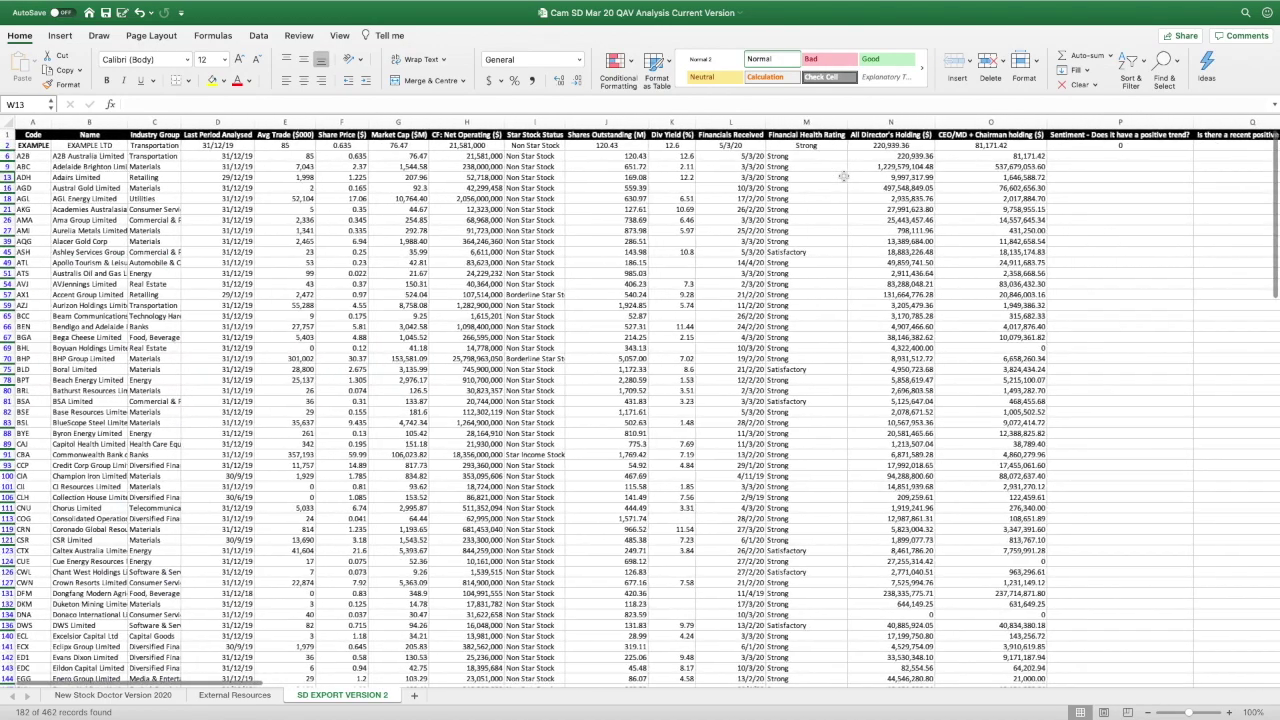
{"action": "scroll", "coordinate": [843, 177], "scroll_direction": "right", "scroll_amount": 8}
{"action": "scroll", "coordinate": [843, 177], "scroll_direction": "right", "scroll_amount": 5}
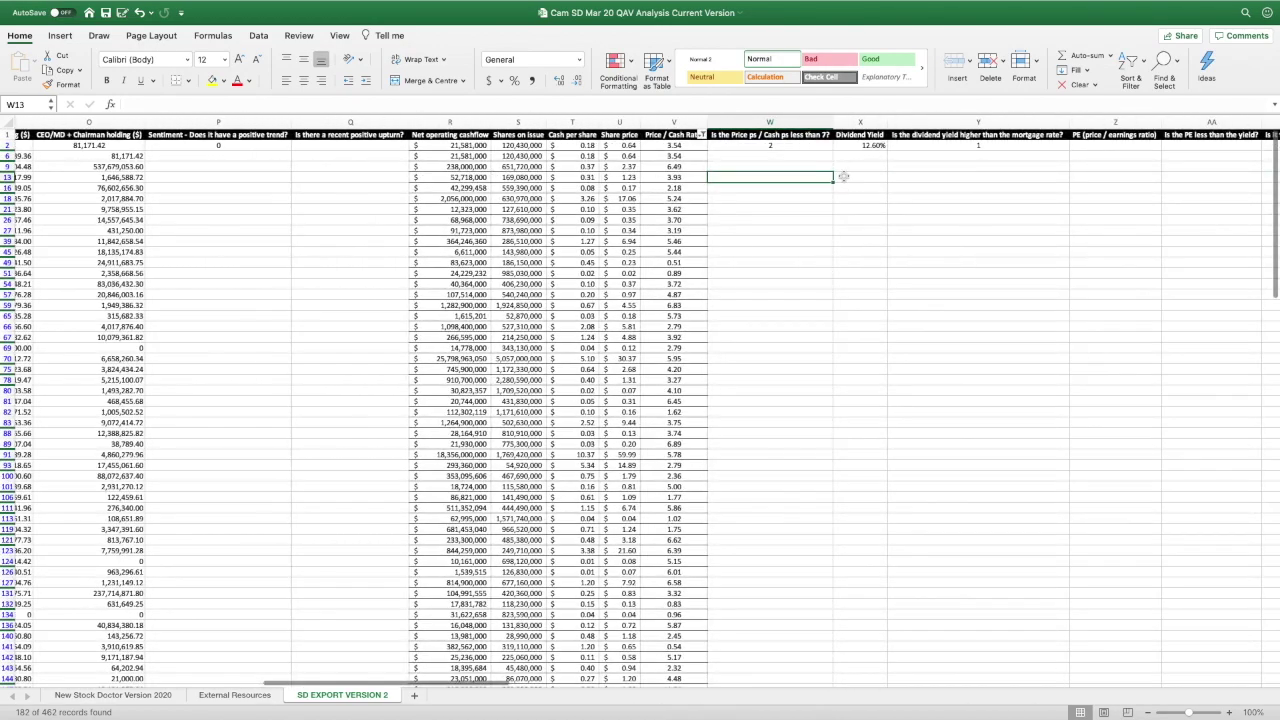
{"action": "left_click", "coordinate": [760, 148]}
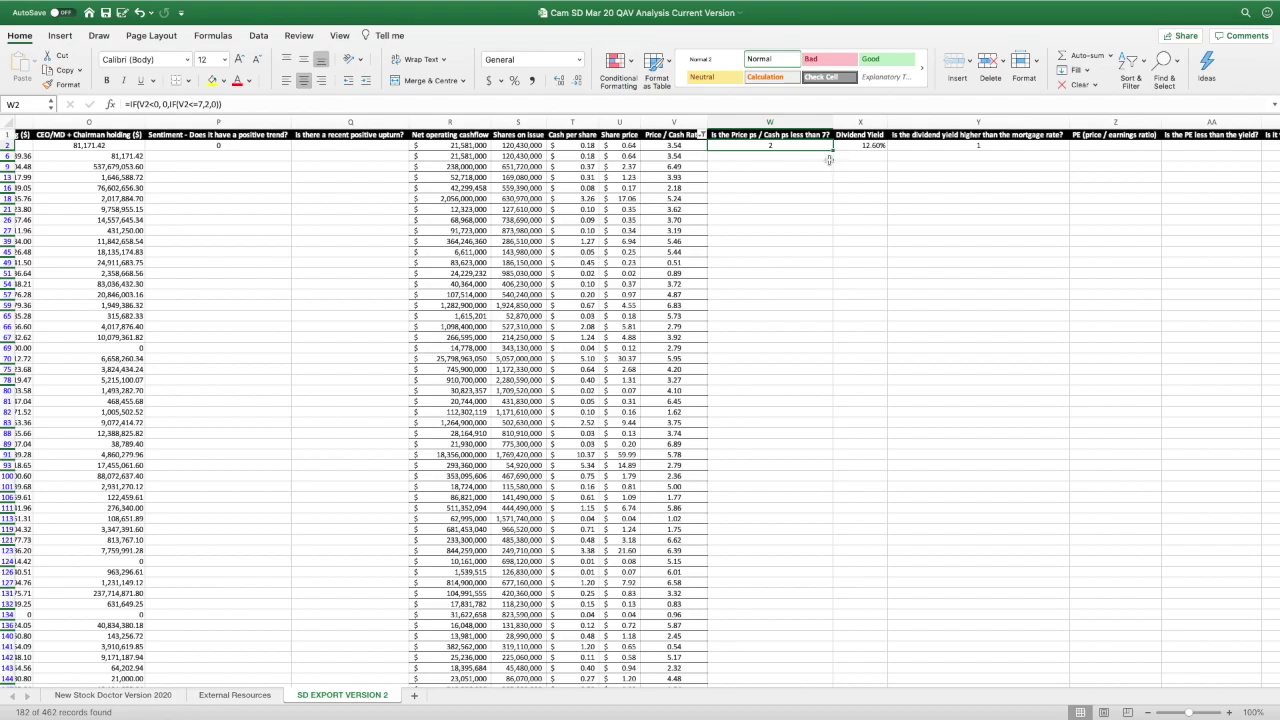
{"action": "scroll", "coordinate": [829, 160], "scroll_direction": "left", "scroll_amount": 15}
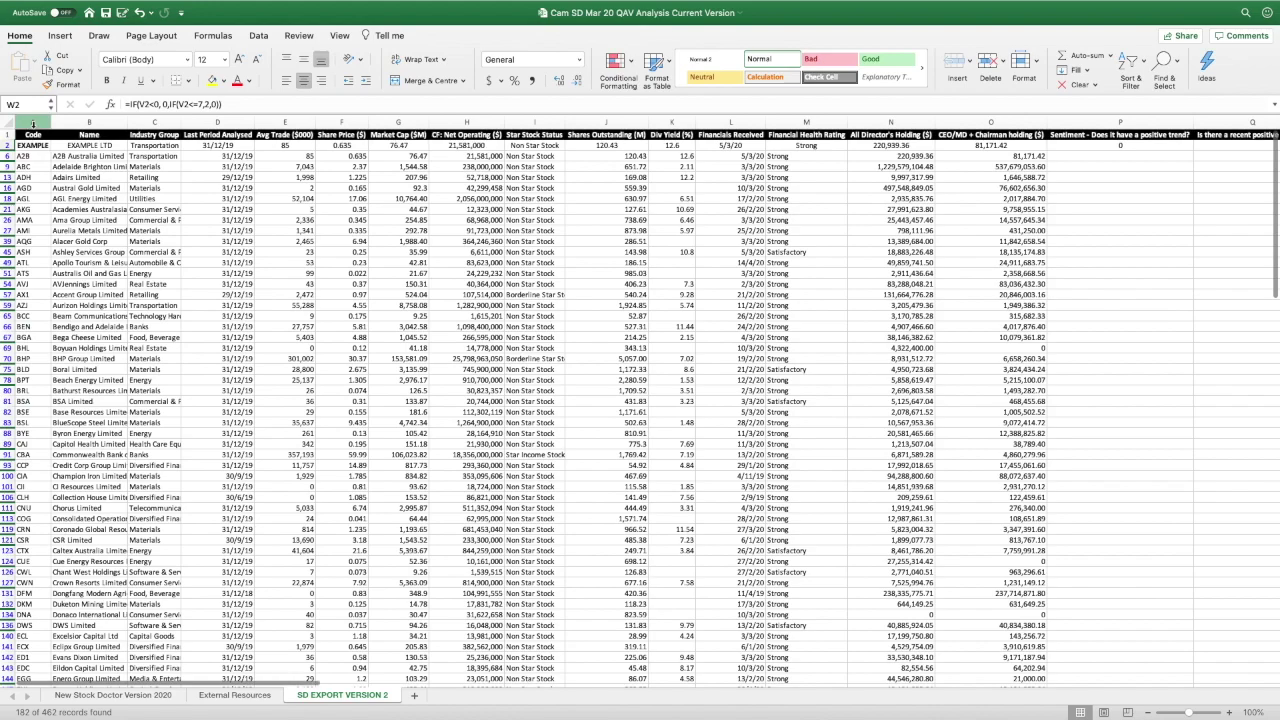
Freeze the first column (Code) using Freeze First Column from Tell me.
{"action": "left_click", "coordinate": [33, 122]}
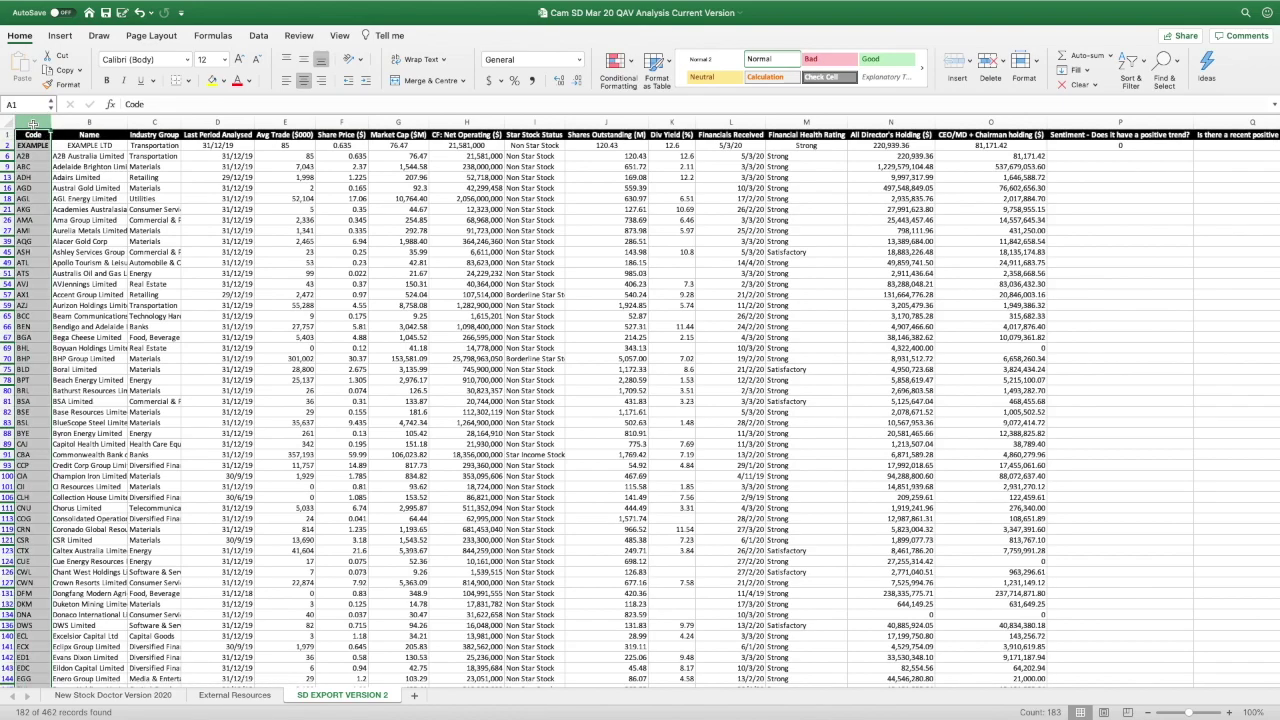
{"action": "left_click", "coordinate": [388, 34]}
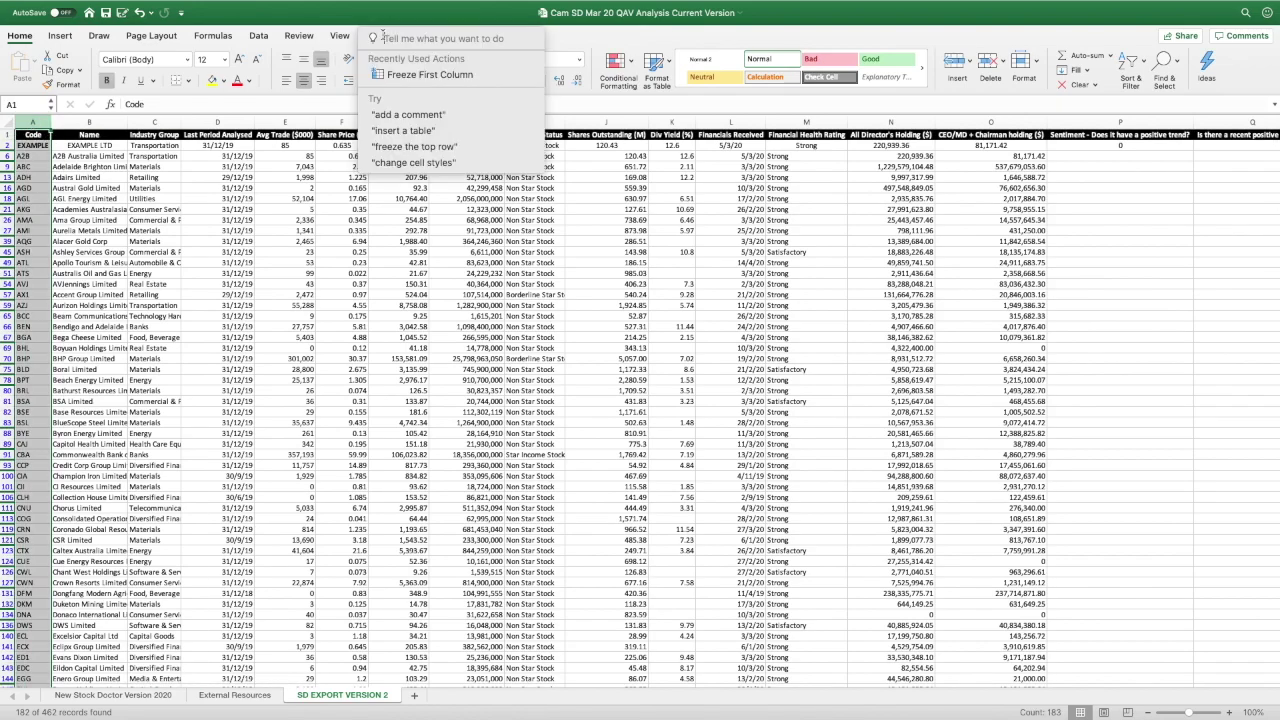
{"action": "left_click", "coordinate": [418, 80]}
Scroll across and down the sheet to confirm the Code column stays fixed.
{"action": "scroll", "coordinate": [538, 318], "scroll_direction": "right", "scroll_amount": 10}
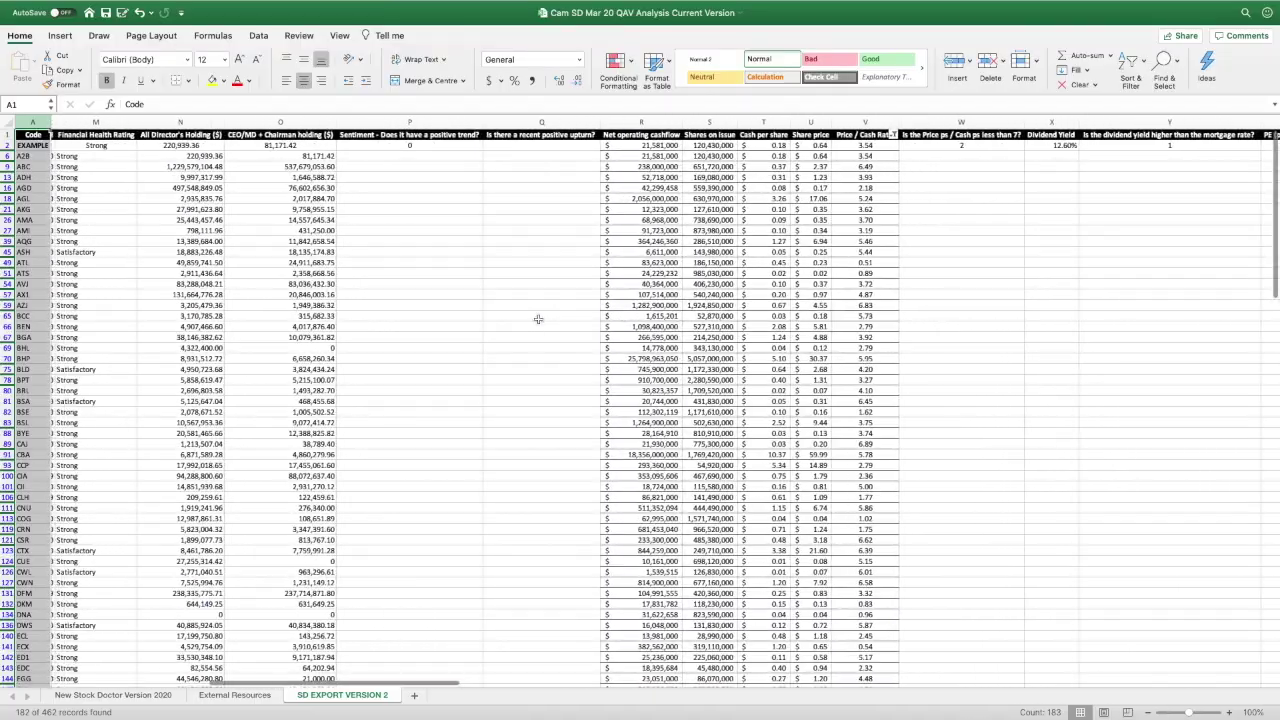
{"action": "scroll", "coordinate": [538, 318], "scroll_direction": "left", "scroll_amount": 5}
{"action": "scroll", "coordinate": [538, 318], "scroll_direction": "down", "scroll_amount": 20}
{"action": "scroll", "coordinate": [538, 318], "scroll_direction": "left", "scroll_amount": 3}
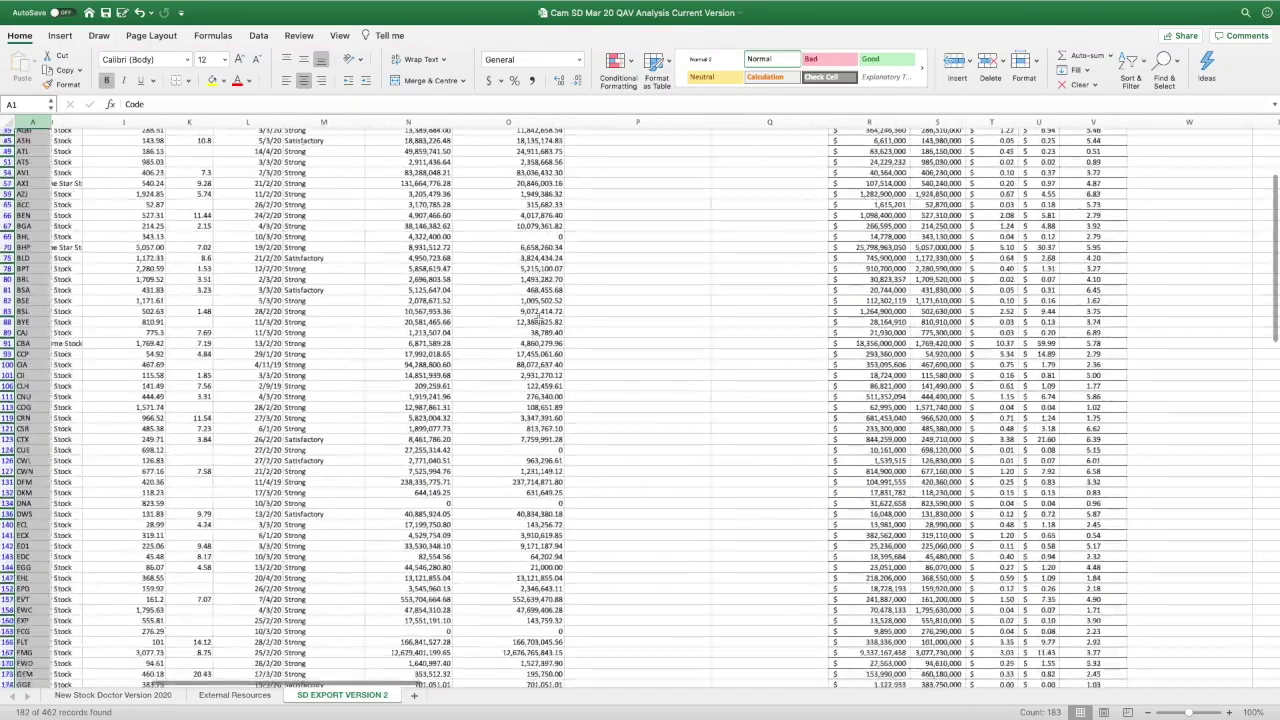
{"action": "scroll", "coordinate": [538, 318], "scroll_direction": "down", "scroll_amount": 20}
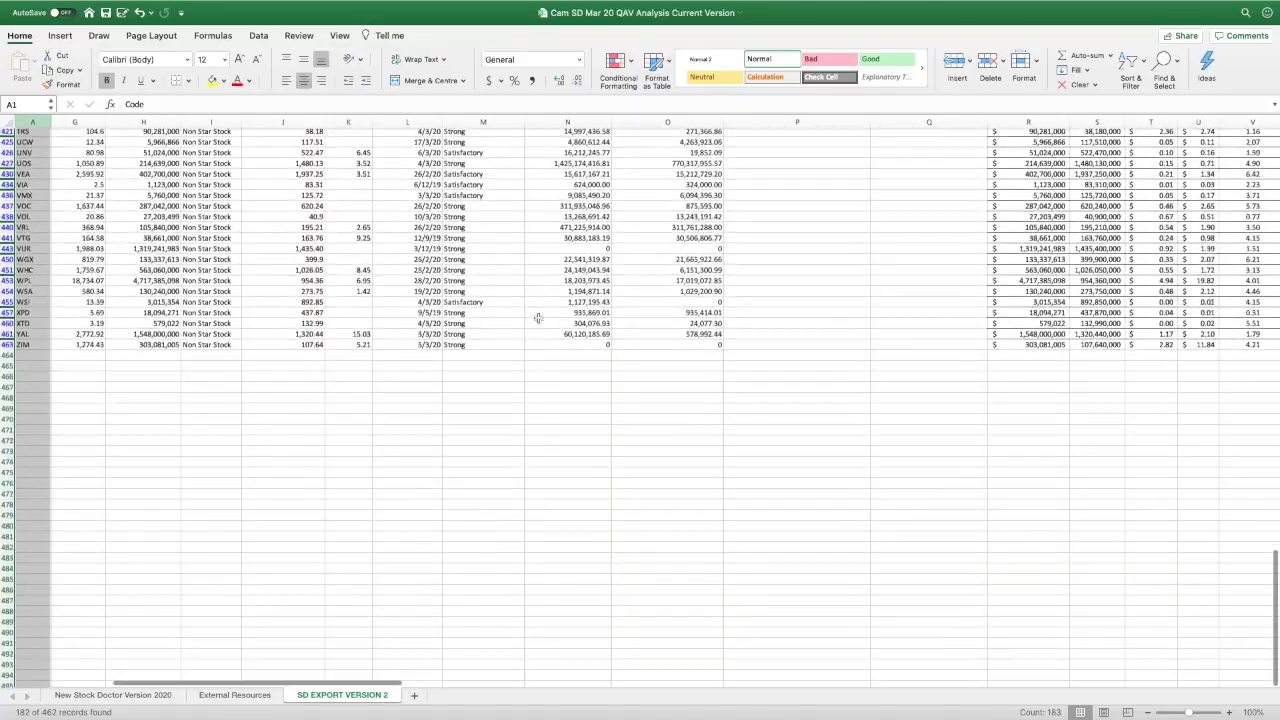
{"action": "scroll", "coordinate": [538, 318], "scroll_direction": "up", "scroll_amount": 20}
{"action": "scroll", "coordinate": [538, 318], "scroll_direction": "up", "scroll_amount": 20}
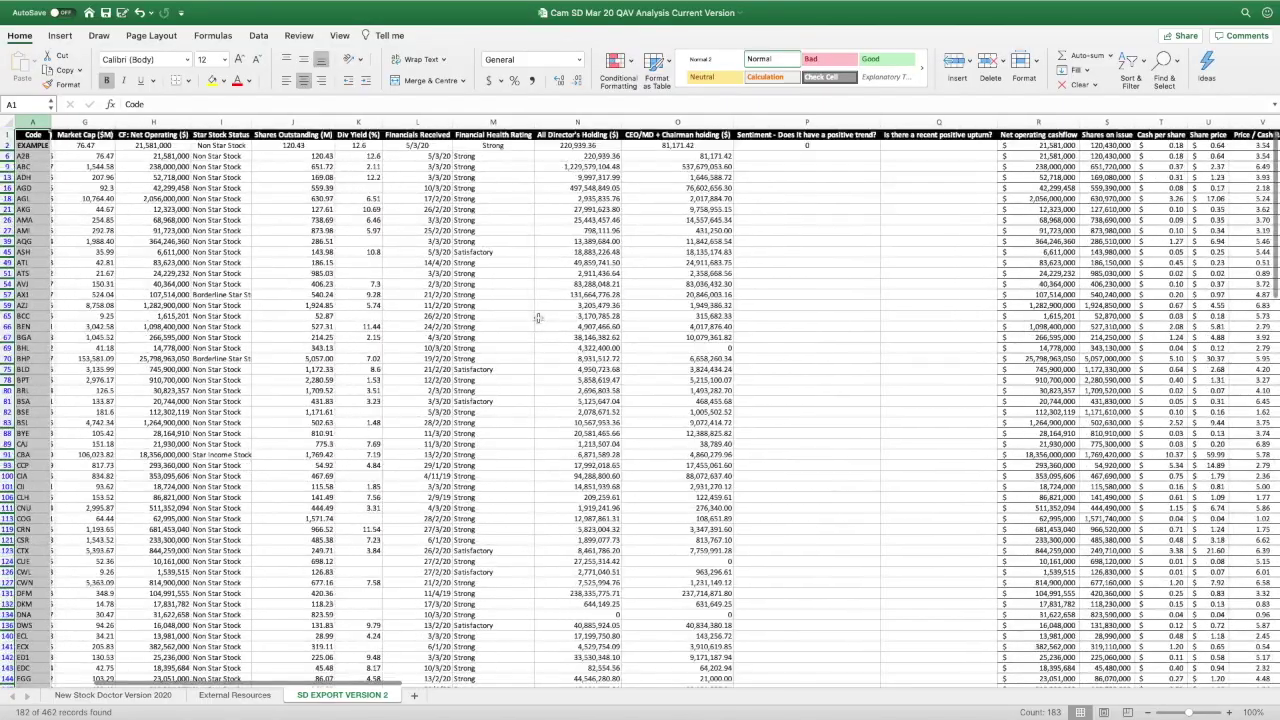
{"action": "scroll", "coordinate": [538, 318], "scroll_direction": "right", "scroll_amount": 5}
{"action": "scroll", "coordinate": [538, 318], "scroll_direction": "left", "scroll_amount": 3}
{"action": "scroll", "coordinate": [538, 318], "scroll_direction": "right", "scroll_amount": 2}
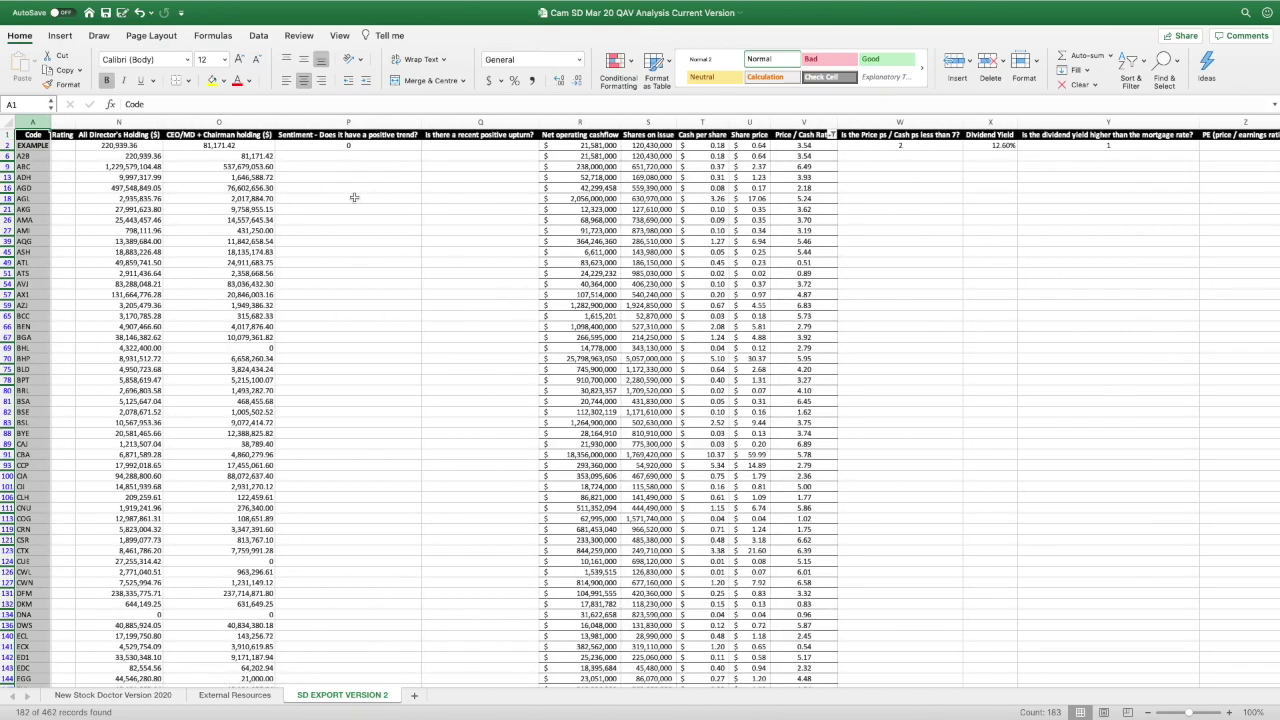
{"action": "scroll", "coordinate": [354, 197], "scroll_direction": "left", "scroll_amount": 2}
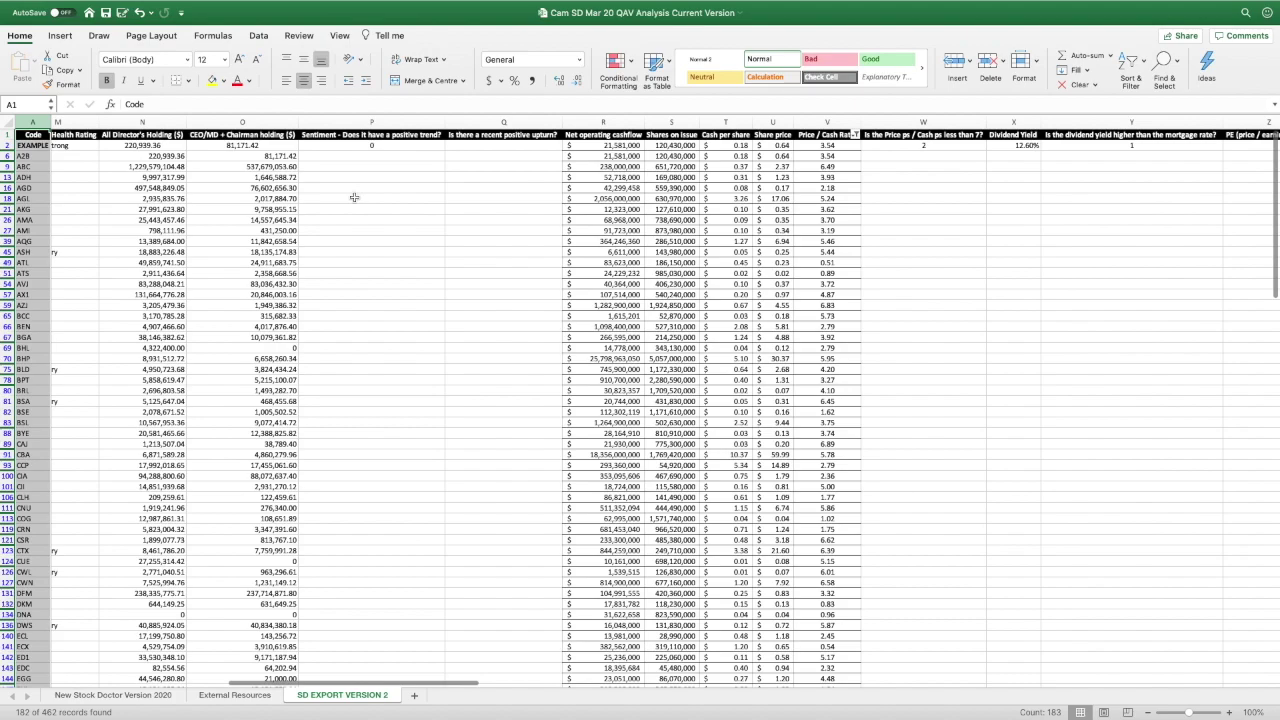
Copy the A2B code and look it up in Stock Doctor through Alfred's 'sds' search.
{"action": "left_click", "coordinate": [30, 157]}
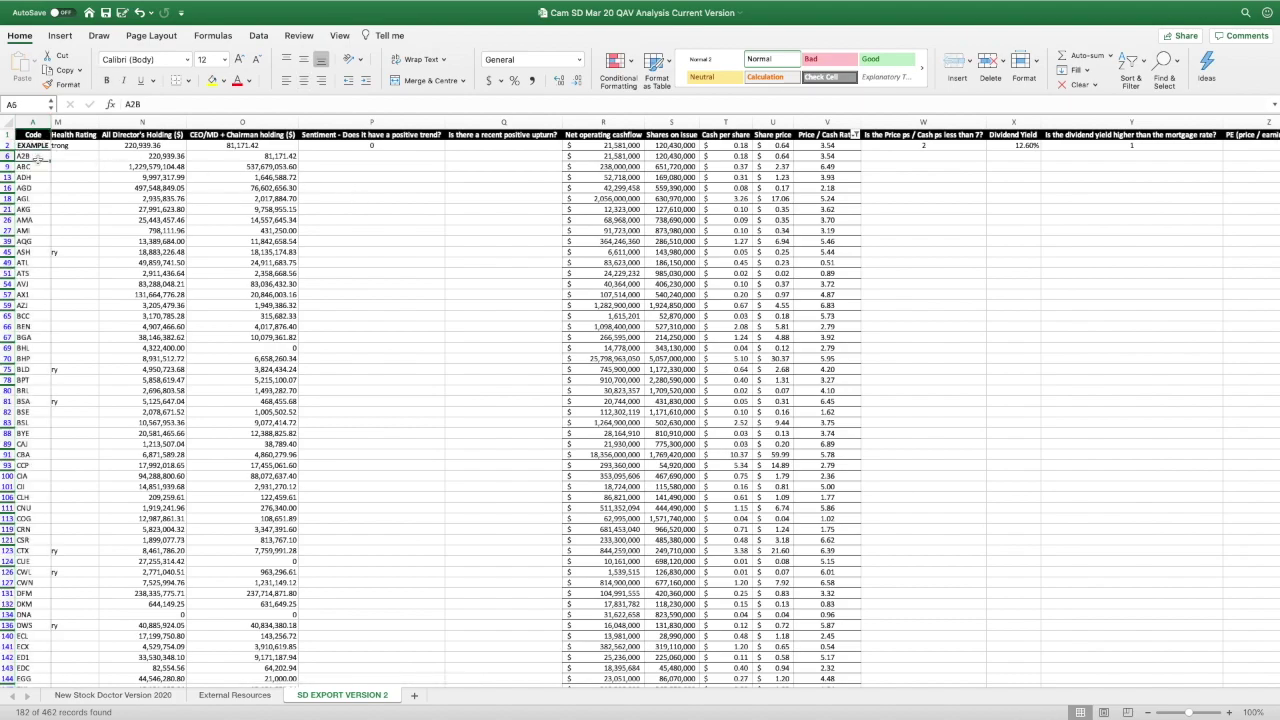
{"action": "key", "text": "super+c"}
{"action": "key", "text": "alt+space"}
{"action": "type", "text": "sds"}
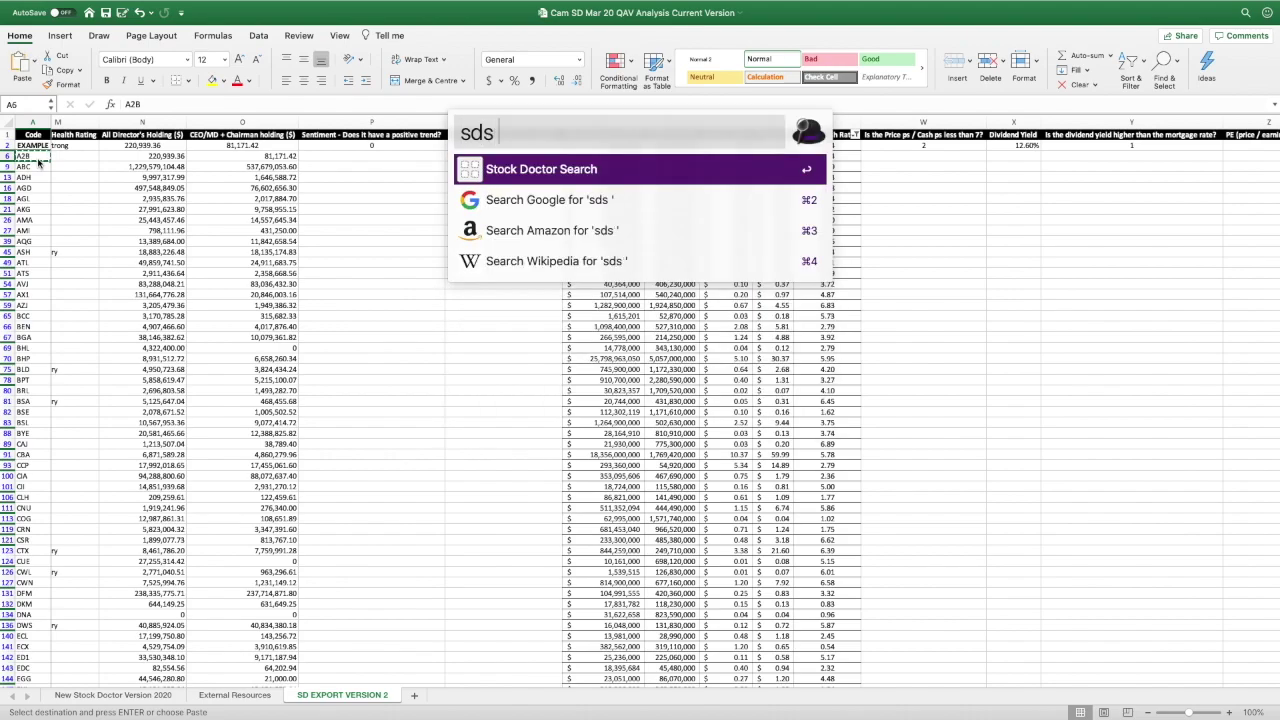
{"action": "key", "text": "super+v"}
{"action": "key", "text": "Return"}
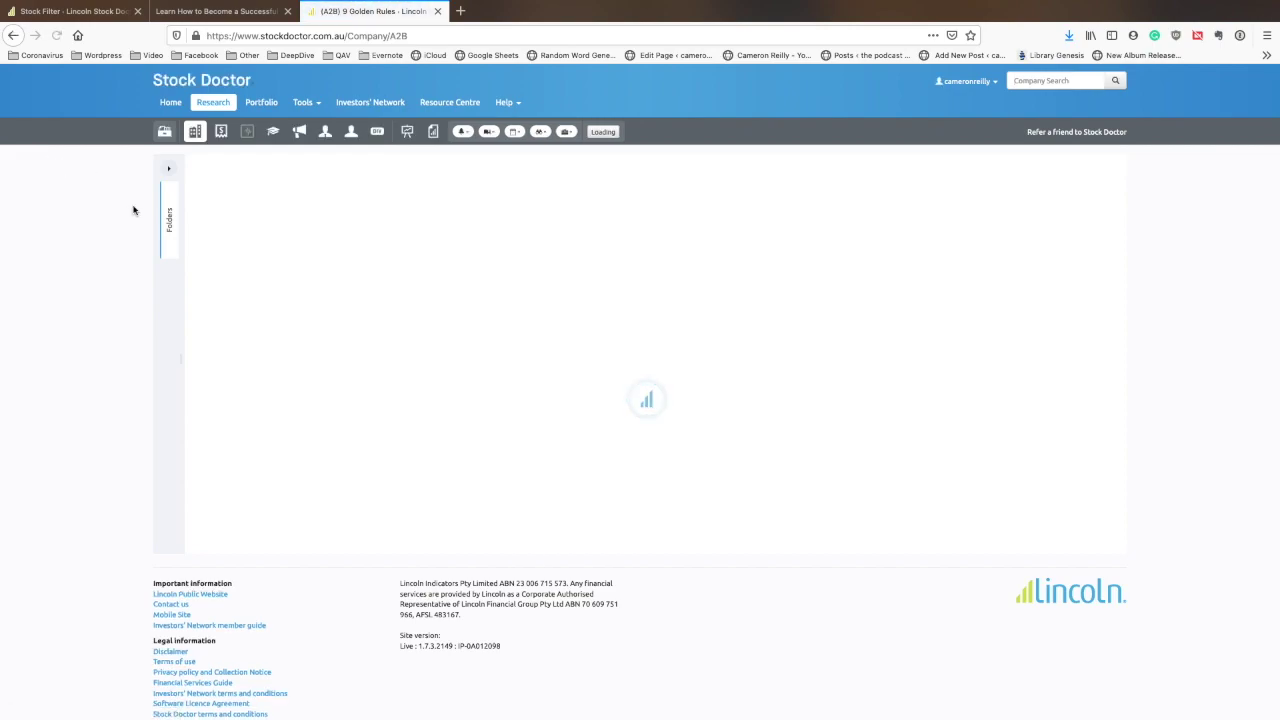
Review A2B's Share Price Sentiment chart, then return to the Excel checklist.
{"action": "scroll", "coordinate": [119, 405], "scroll_direction": "down", "scroll_amount": 5}
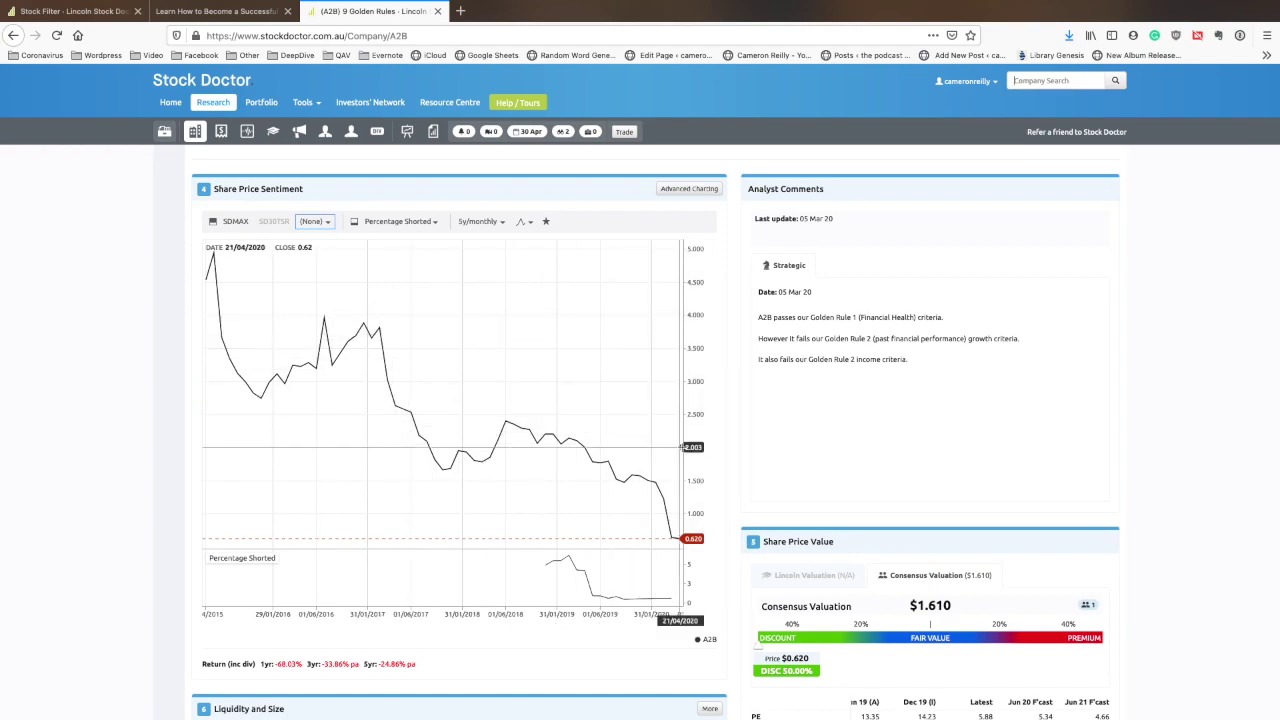
{"action": "key", "text": "super+Tab"}
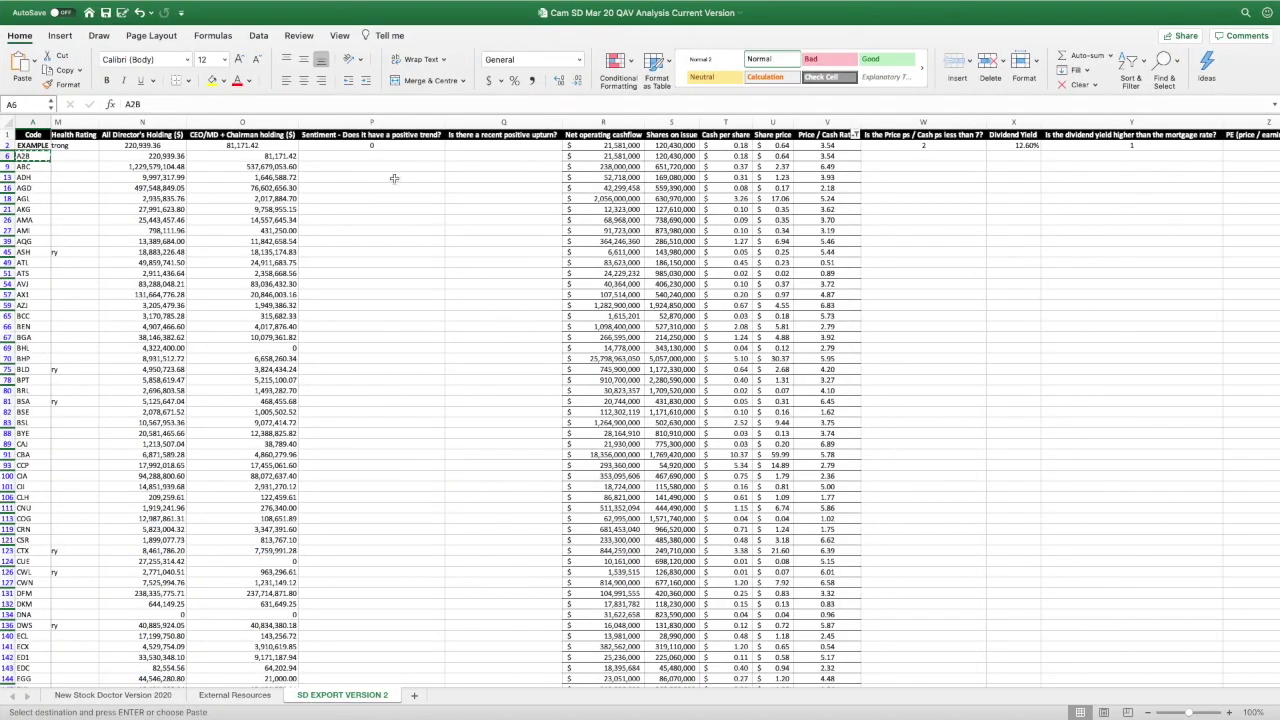
Score A2B's sentiment as 0 in cell P6, reflecting its downward price trend.
{"action": "left_click", "coordinate": [370, 158]}
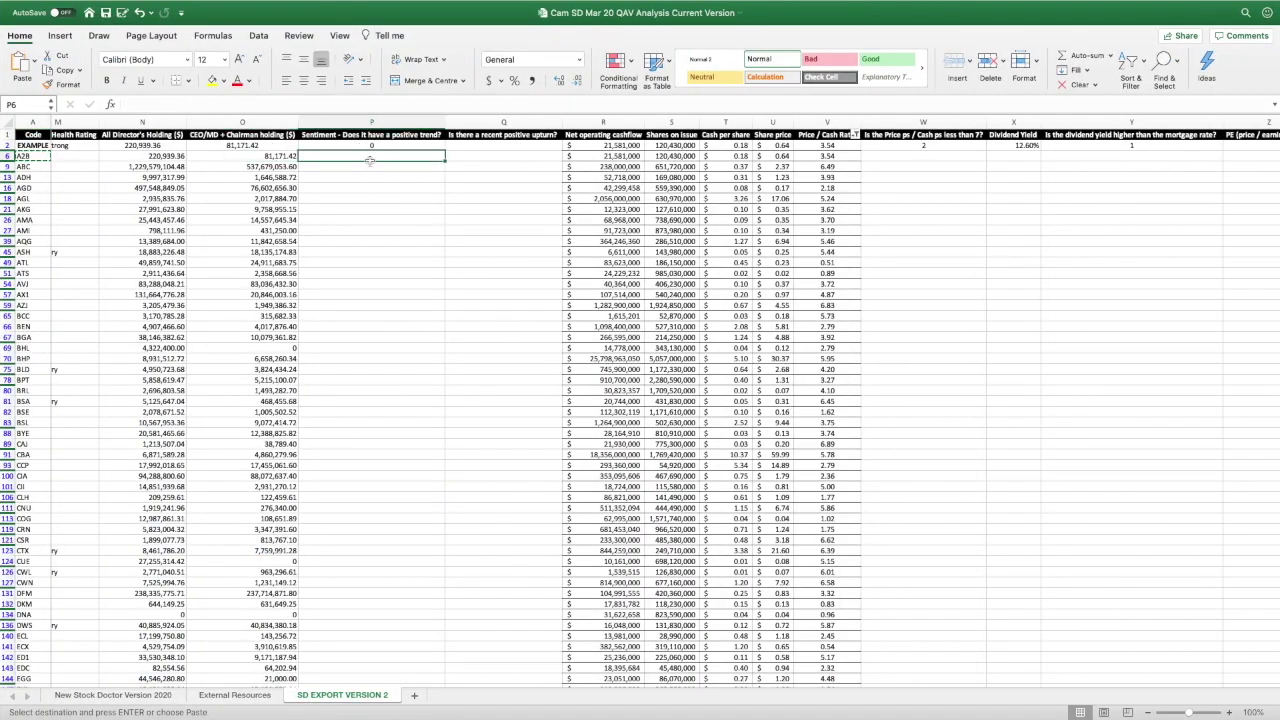
{"action": "key", "text": "Return"}
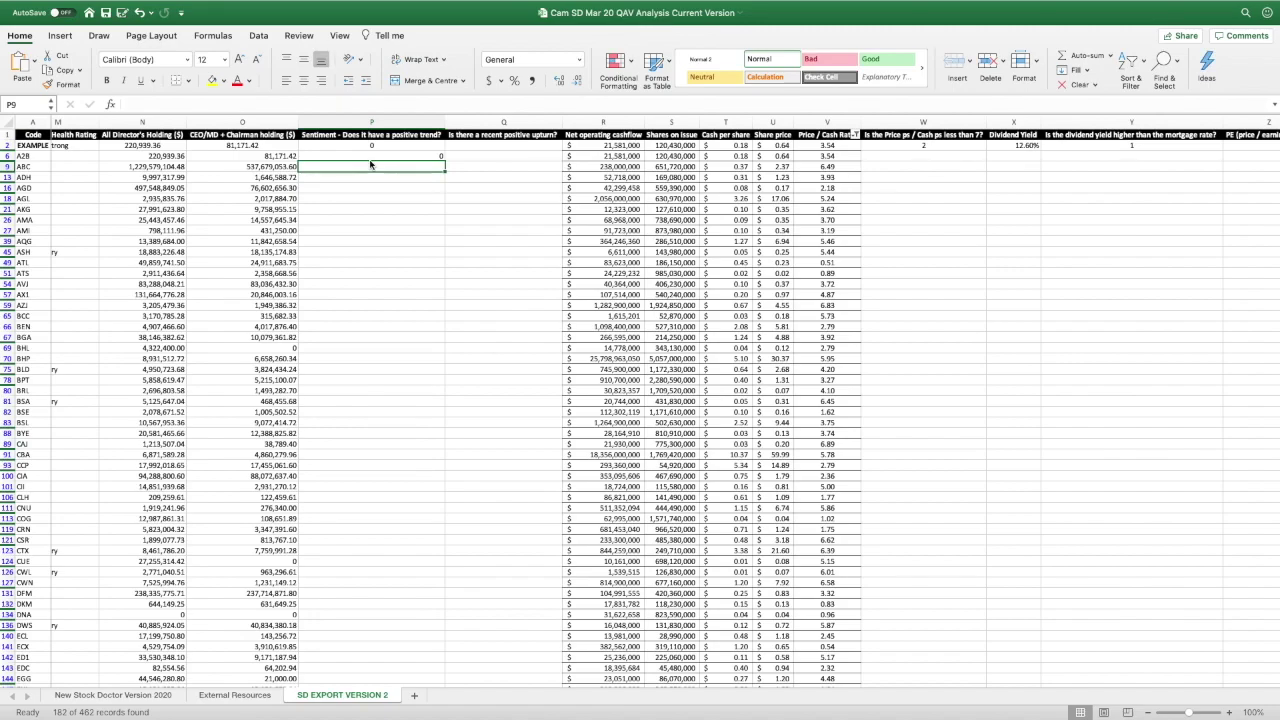
{"action": "scroll", "coordinate": [903, 181], "scroll_direction": "right", "scroll_amount": 2}
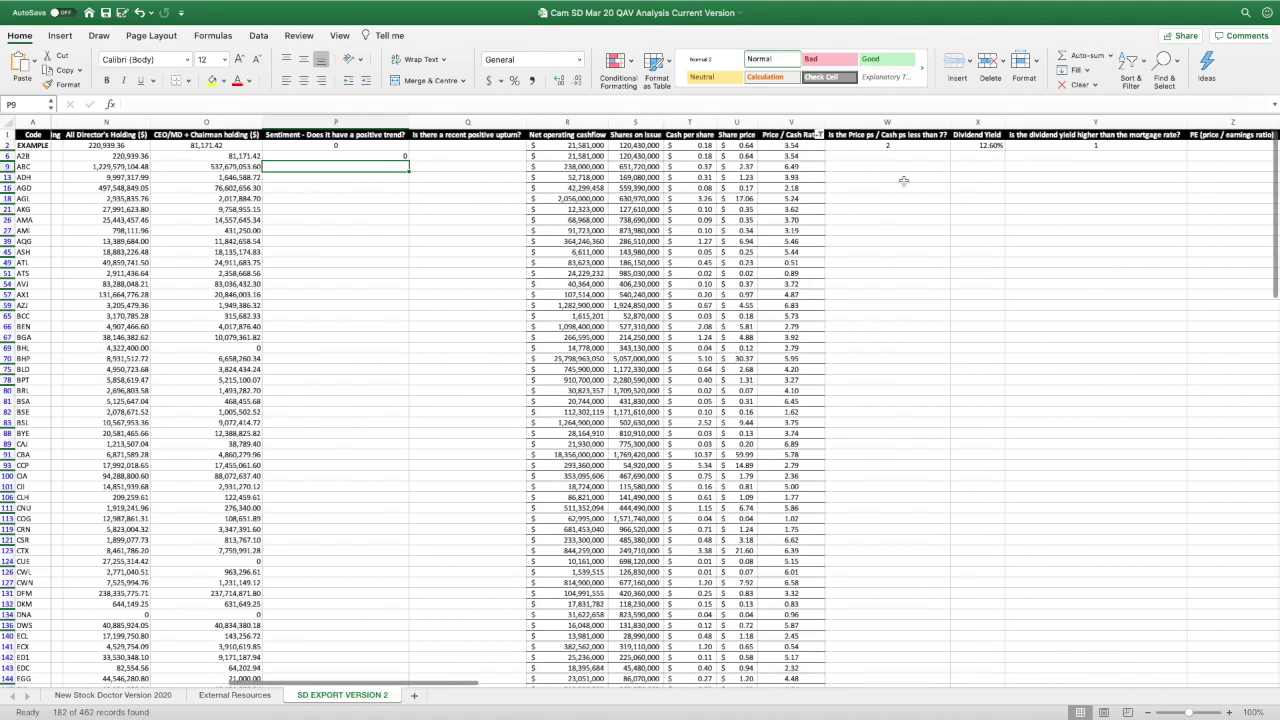
{"action": "scroll", "coordinate": [903, 181], "scroll_direction": "right", "scroll_amount": 15}
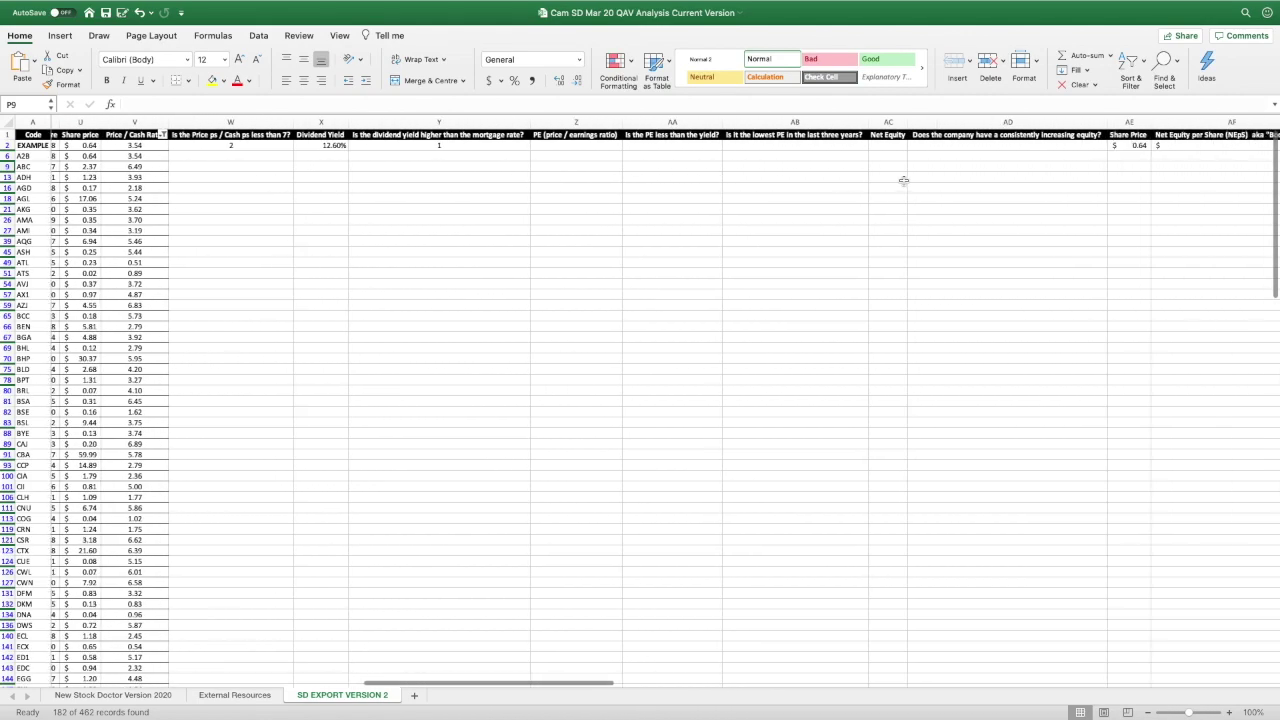
{"action": "scroll", "coordinate": [903, 181], "scroll_direction": "right", "scroll_amount": 15}
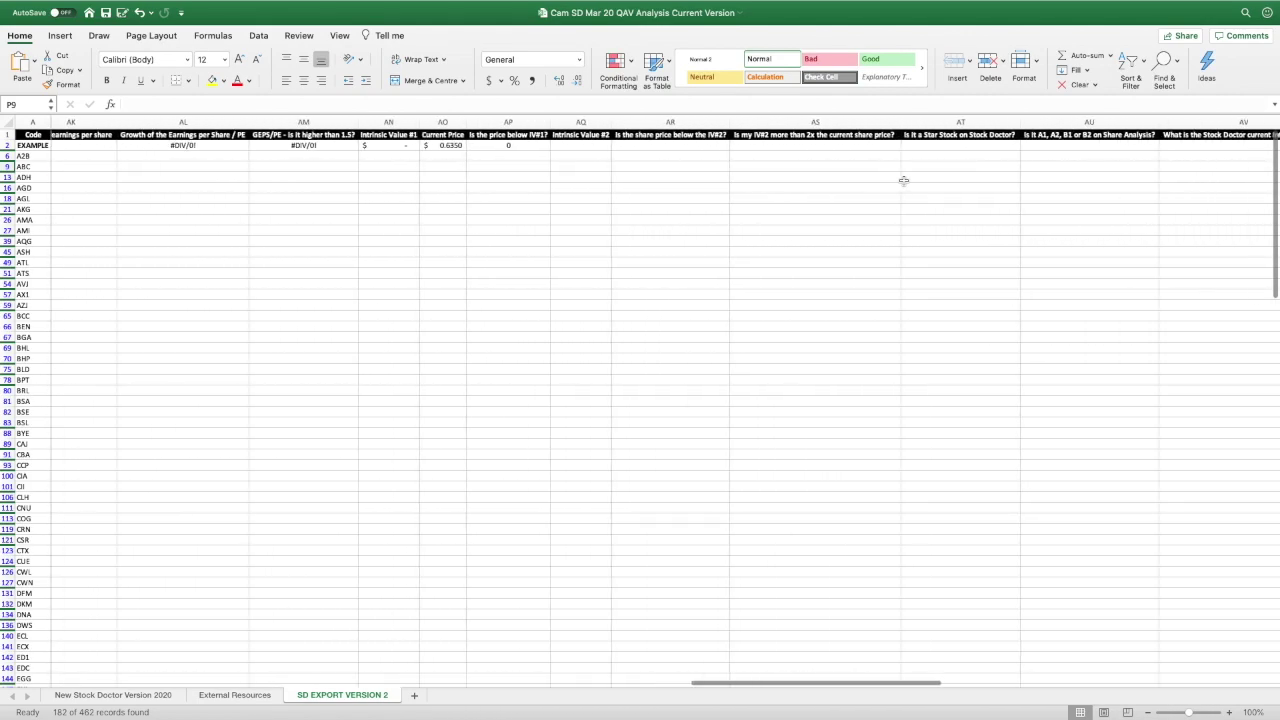
{"action": "scroll", "coordinate": [903, 181], "scroll_direction": "right", "scroll_amount": 10}
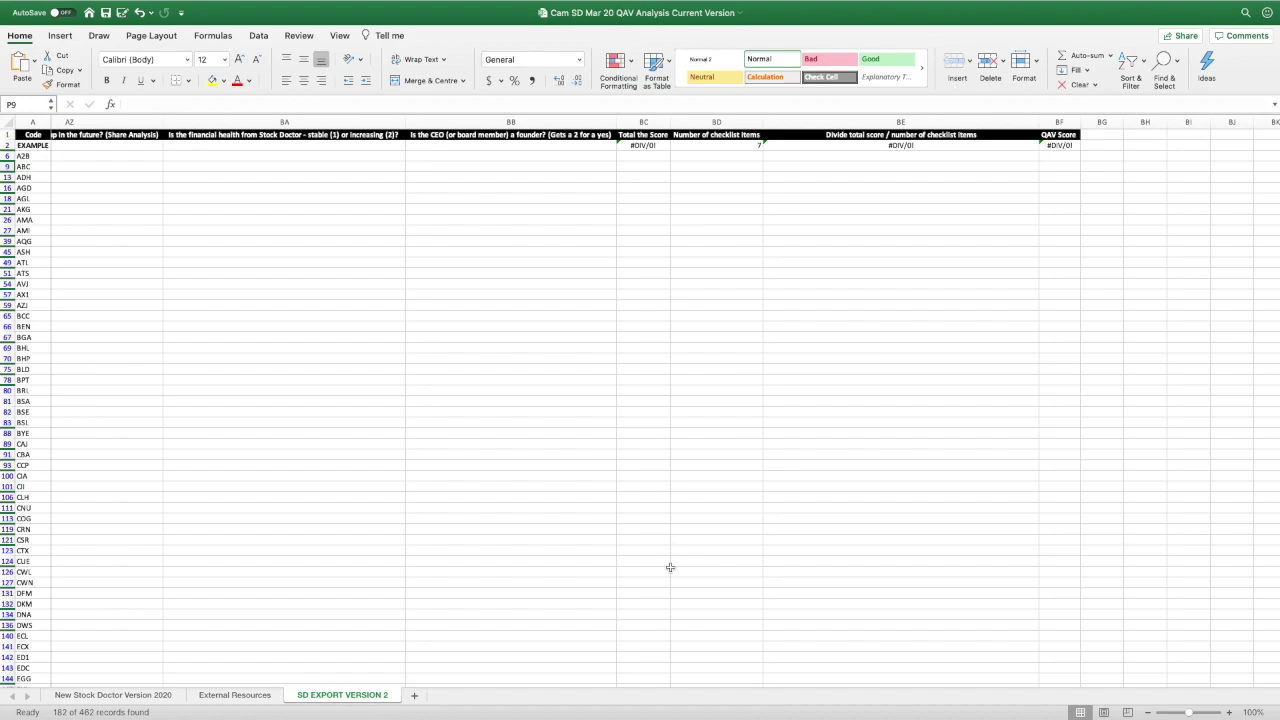
{"action": "scroll", "coordinate": [670, 567], "scroll_direction": "left", "scroll_amount": 20}
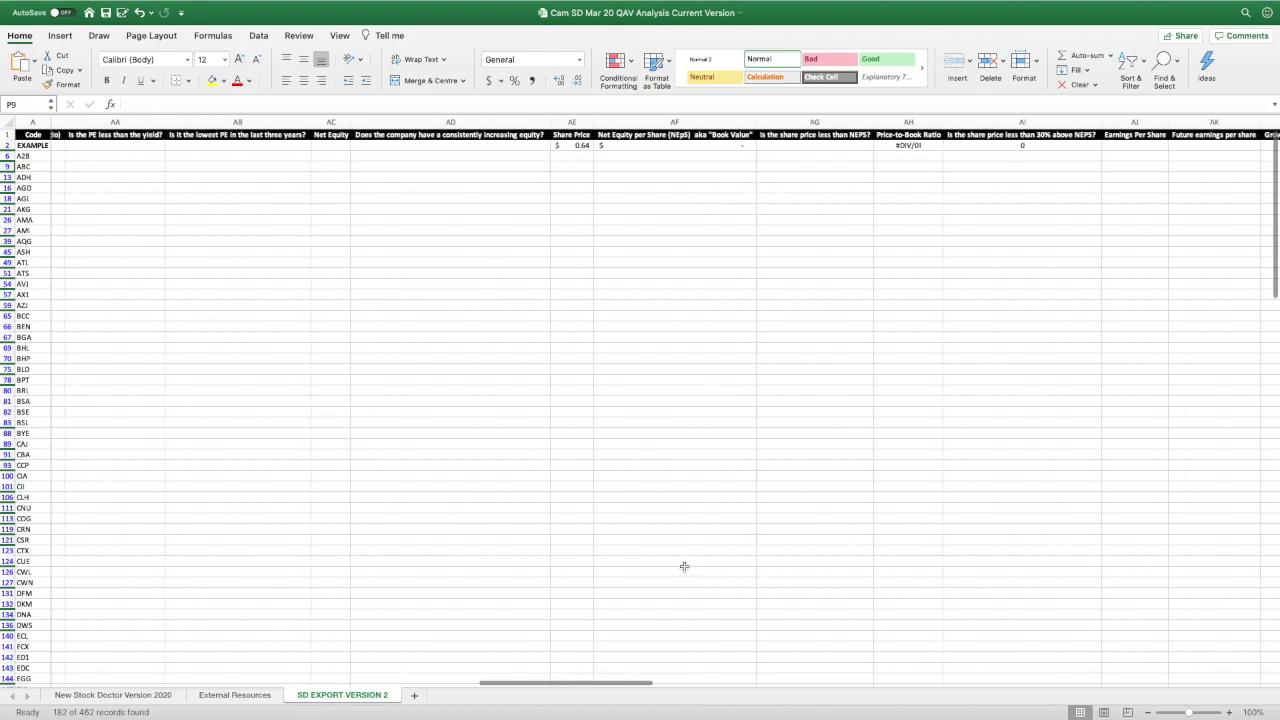
{"action": "scroll", "coordinate": [684, 567], "scroll_direction": "left", "scroll_amount": 20}
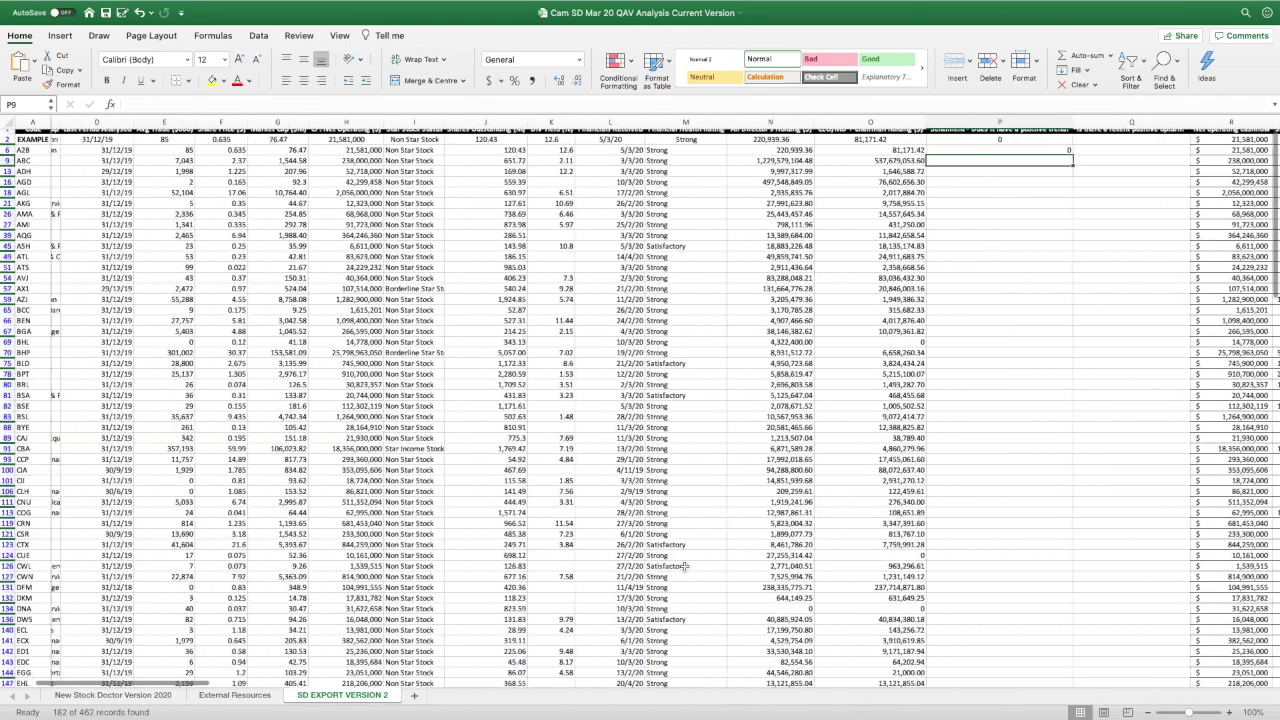
{"action": "scroll", "coordinate": [684, 567], "scroll_direction": "left", "scroll_amount": 5}
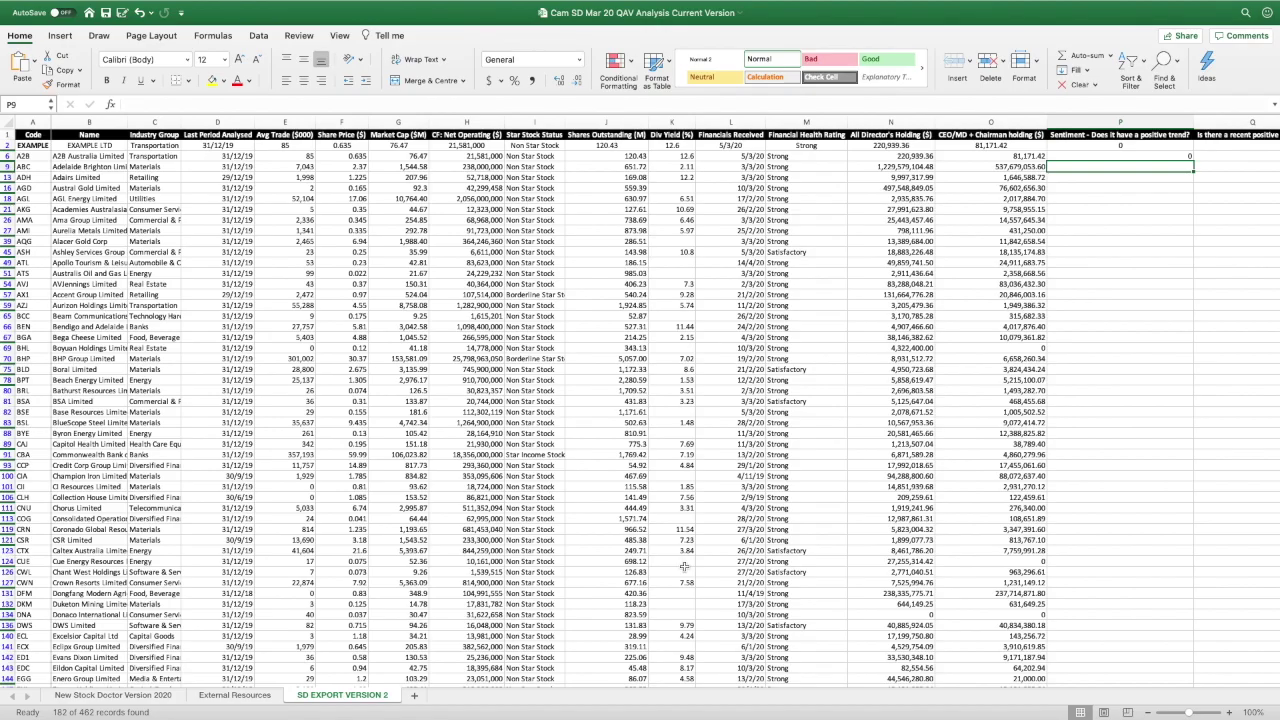
{"action": "scroll", "coordinate": [684, 567], "scroll_direction": "down", "scroll_amount": 20}
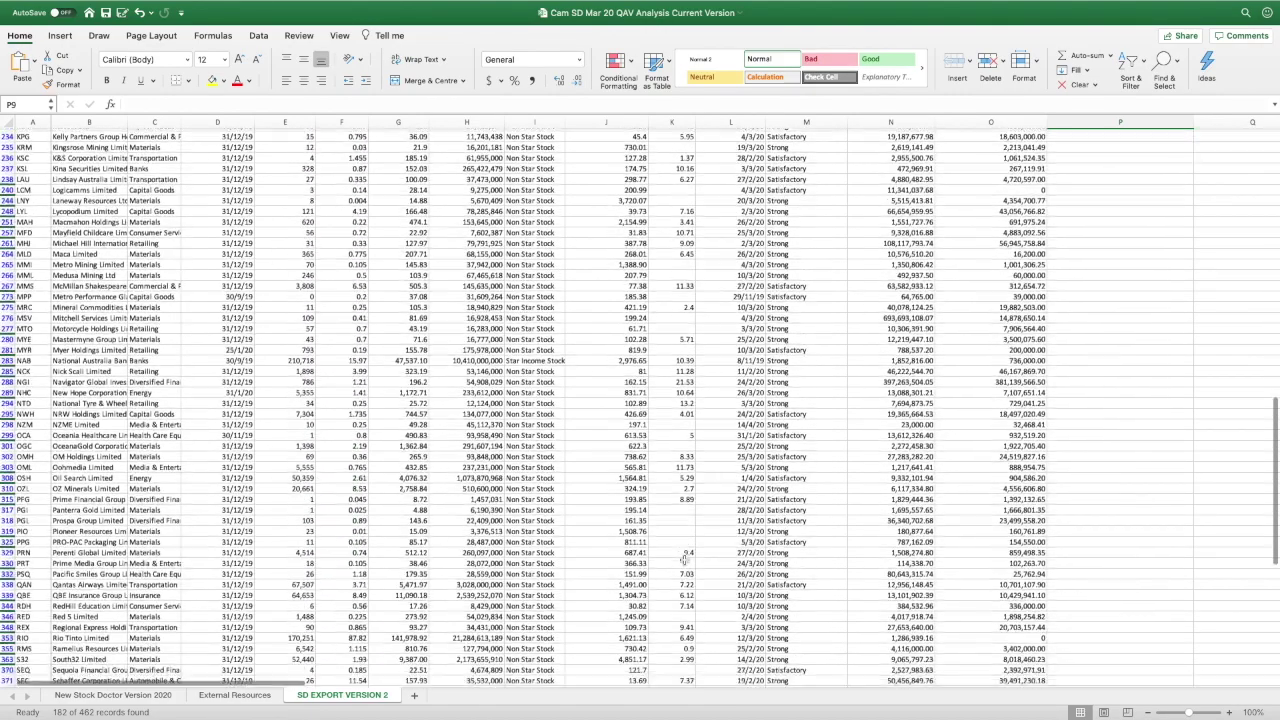
{"action": "scroll", "coordinate": [684, 557], "scroll_direction": "down", "scroll_amount": 10}
{"action": "scroll", "coordinate": [684, 557], "scroll_direction": "up", "scroll_amount": 20}
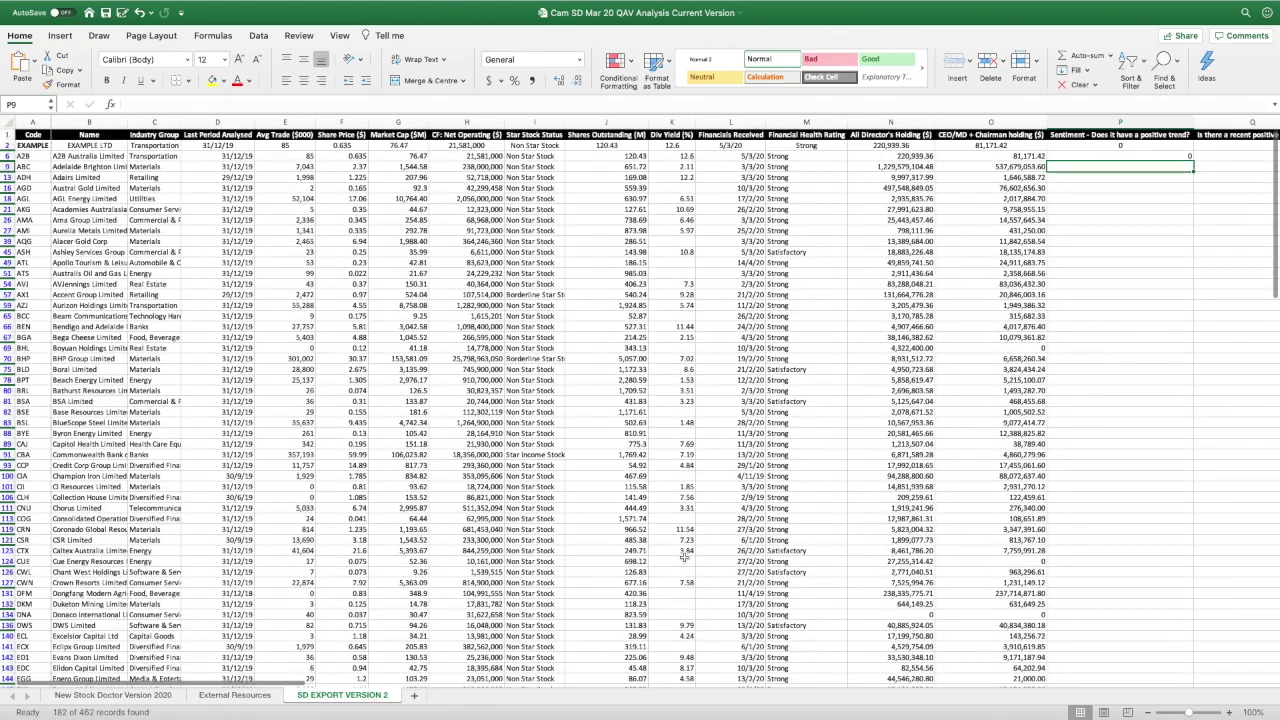